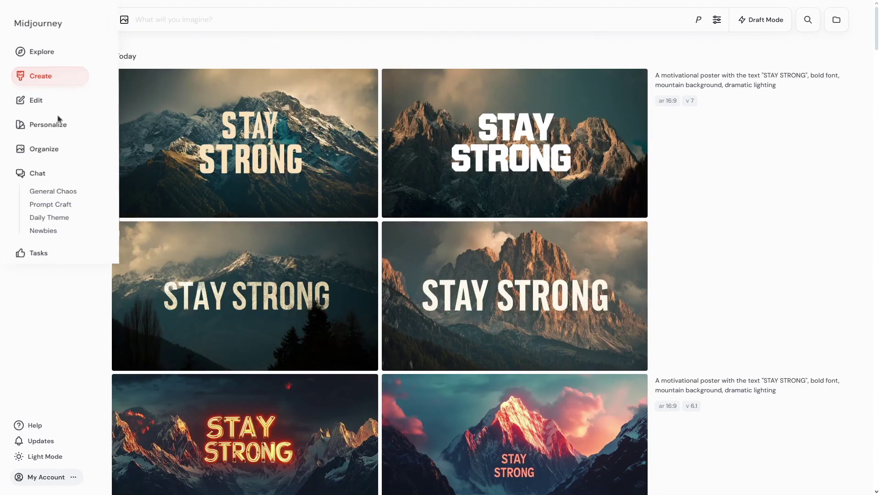
Step: Open the Global V7 Profile on the personalization page to rank image pairs
click(77, 150)
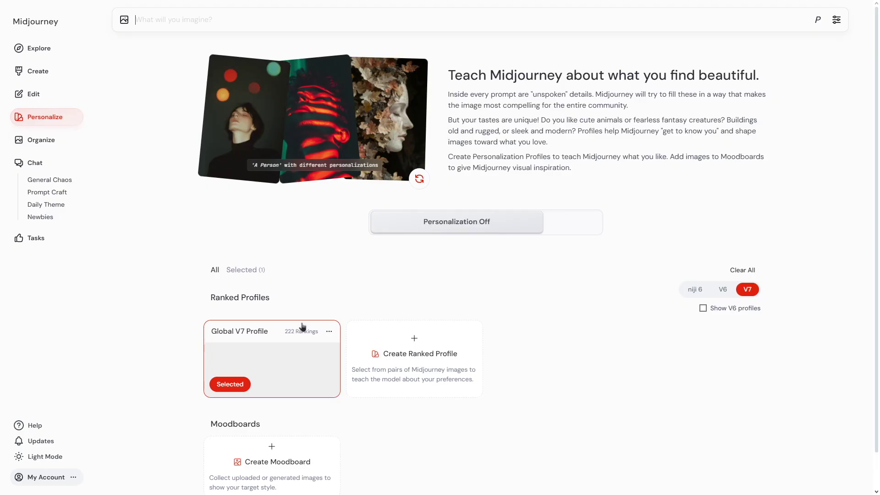
mouse_move(302, 341)
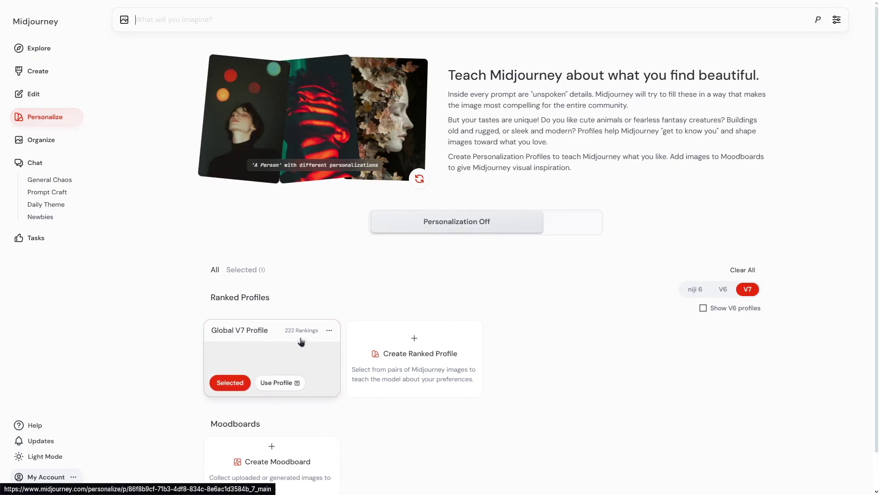
click(302, 343)
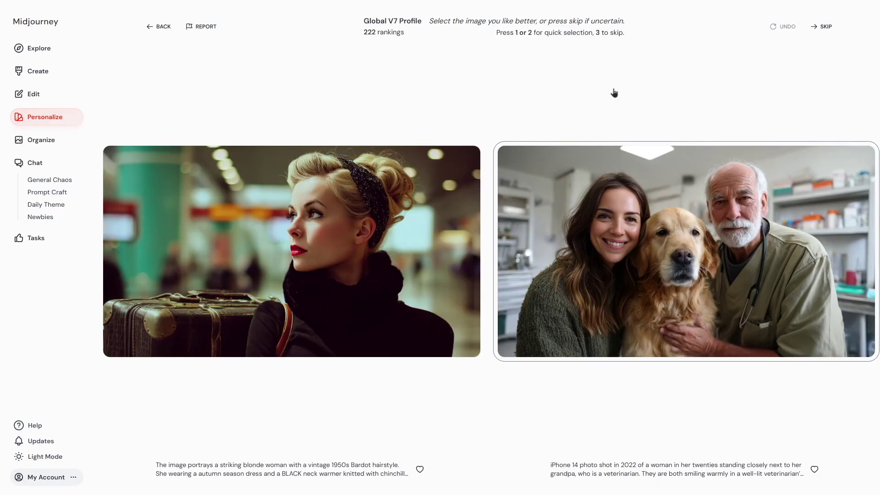
Step: Rank a series of image pairs for the Global V7 Profile, choosing the second image each time
key(2)
key(2)
key(2)
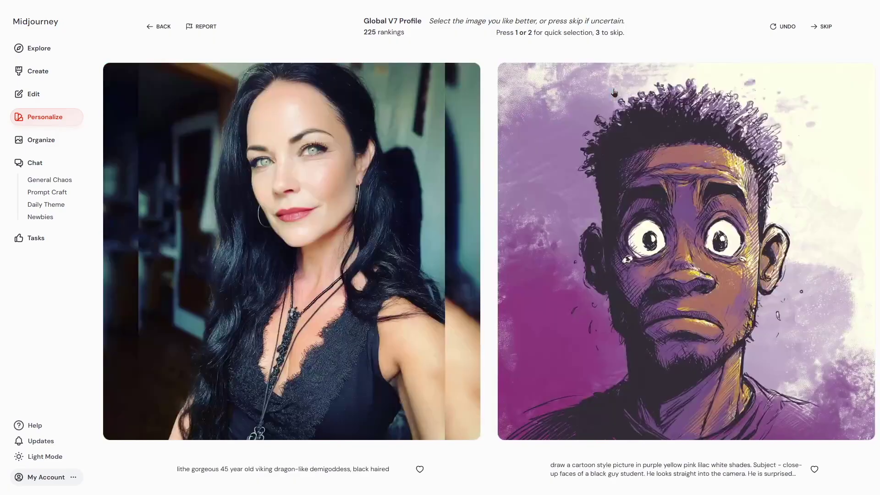
key(2)
key(2)
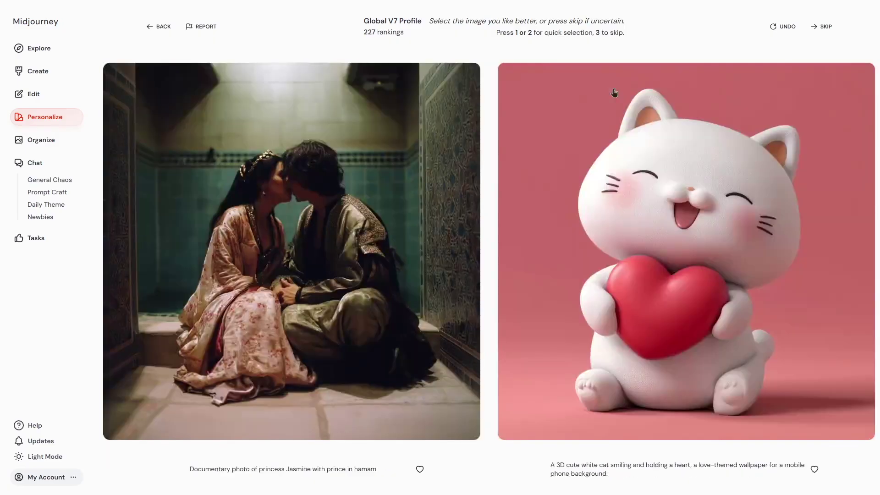
key(2)
key(2)
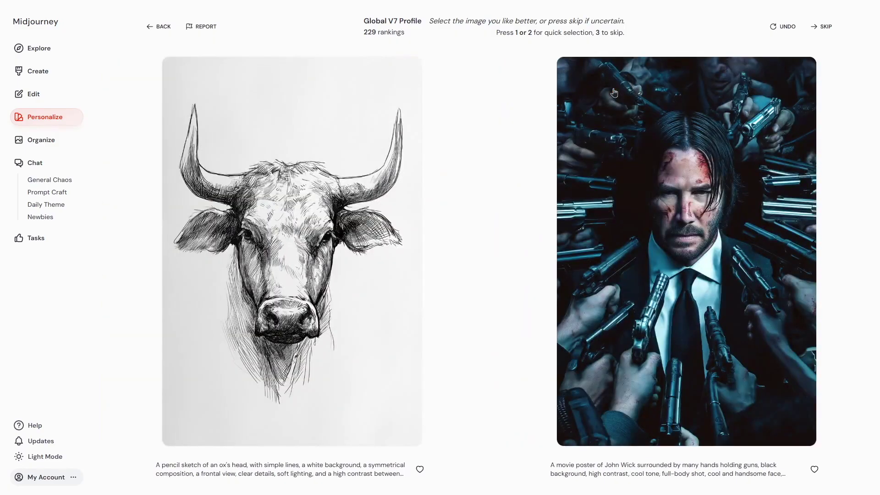
key(2)
key(2)
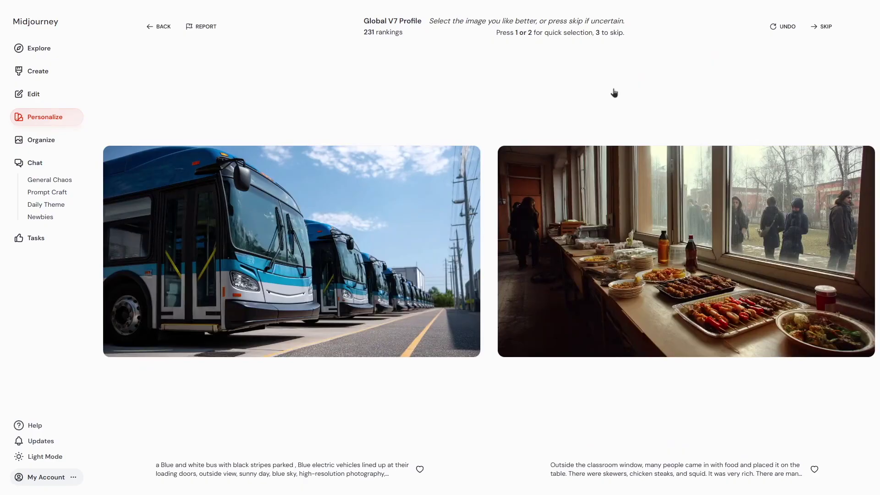
key(2)
key(2)
key(2)
key(2)
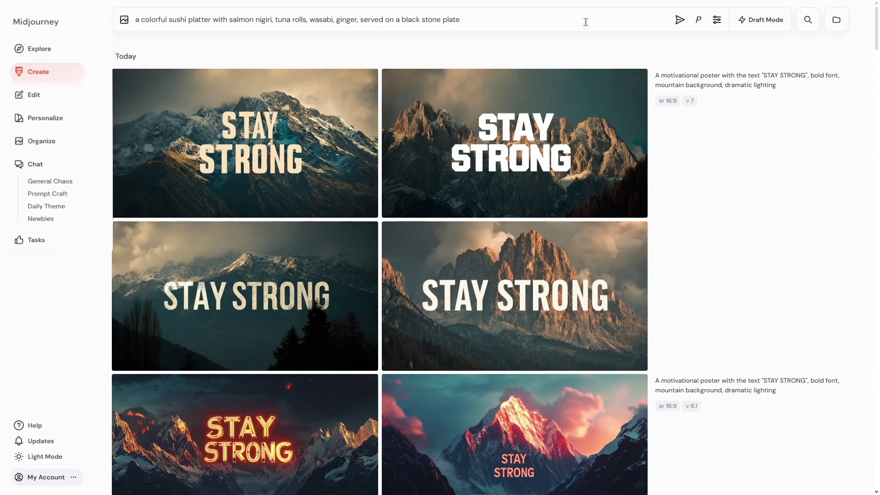
Step: Set the model version to 7 in the image generation settings
click(716, 20)
click(820, 107)
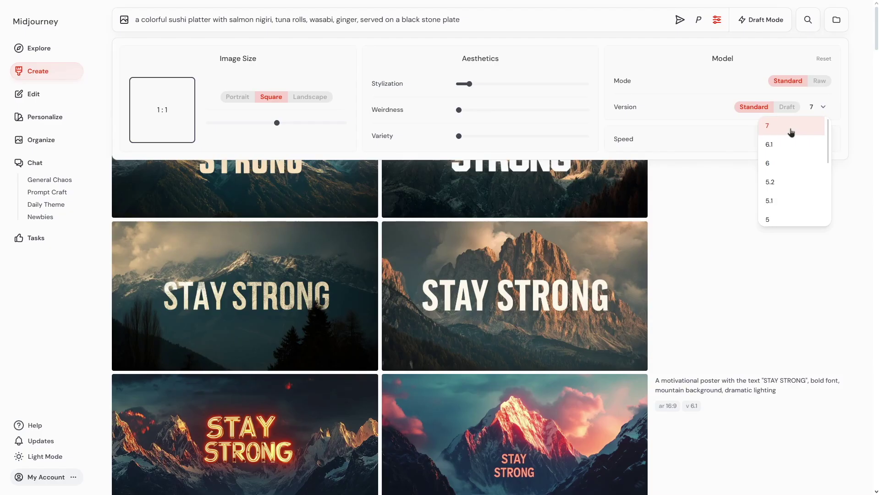
click(792, 132)
Step: Append "--ar 16:9" to the colorful sushi platter prompt and generate the images
click(527, 20)
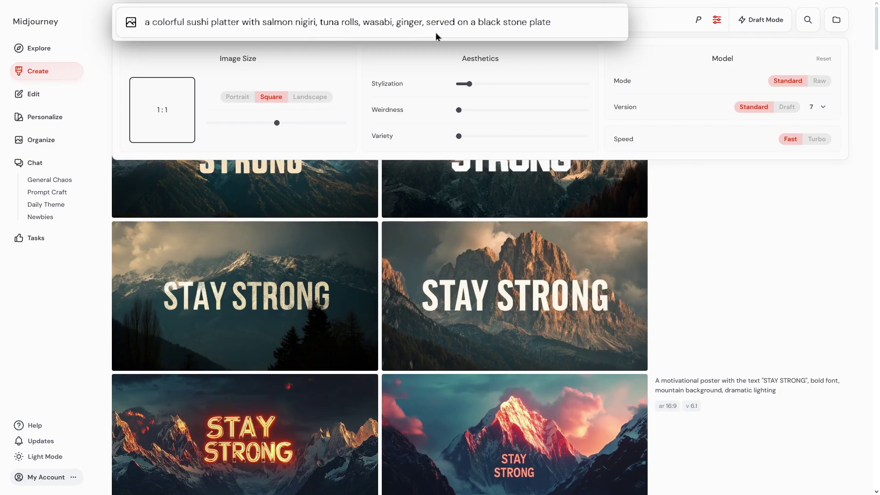
text(--ar 16:9)
mouse_move(276, 122)
mouse_down()
mouse_move(288, 122)
mouse_move(277, 122)
mouse_up()
key(Return)
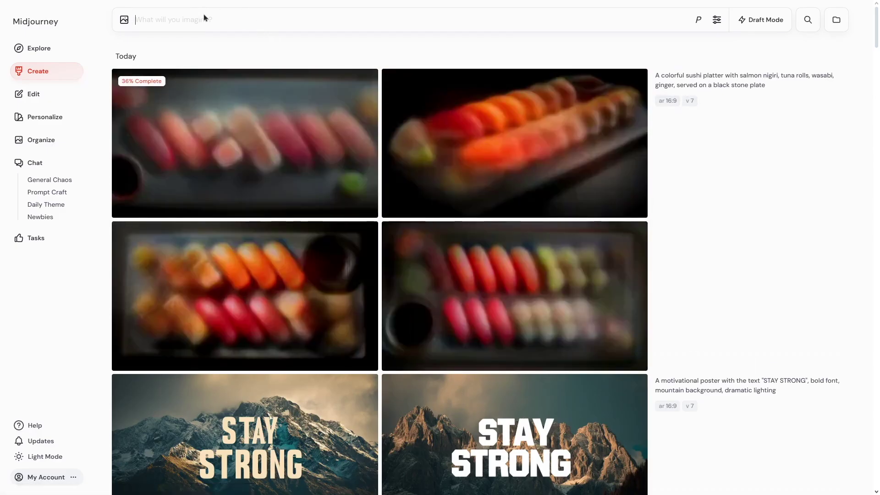
Step: Generate images from the prompt "a colorful sushi platter with salmon nigiri, tuna rolls, wasabi, ginger, served on a black stone plate --ar 16:9 --v 6.1"
text(a colorful sushi platter with salmon nigiri, tuna rolls, wasabi, ginger, served on a black stone plate --ar 16:9 --v 7)
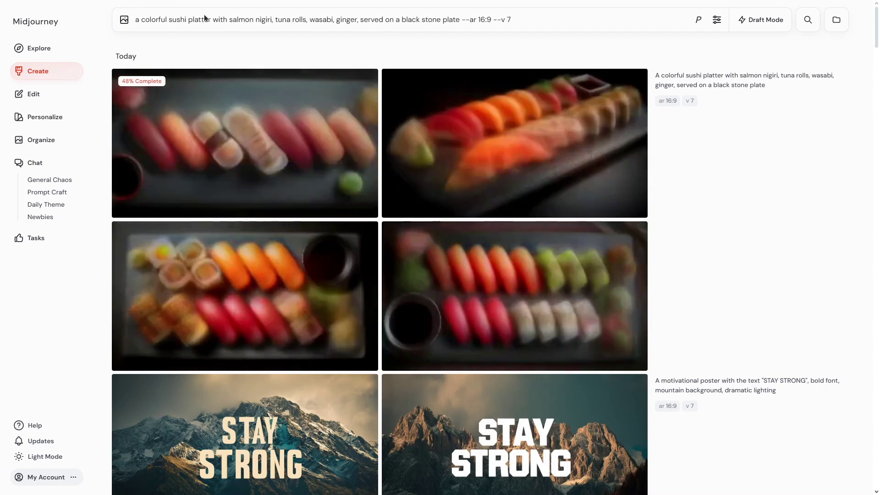
text(.1)
key(Return)
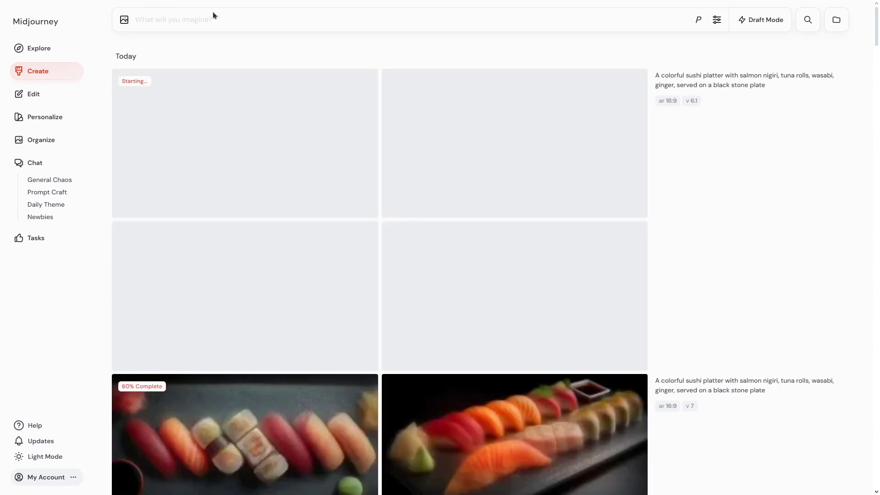
Step: Examine the two version 7 images with double-row sushi platters in enlarged view, one of them at full size
scroll(242, 109, down, 6)
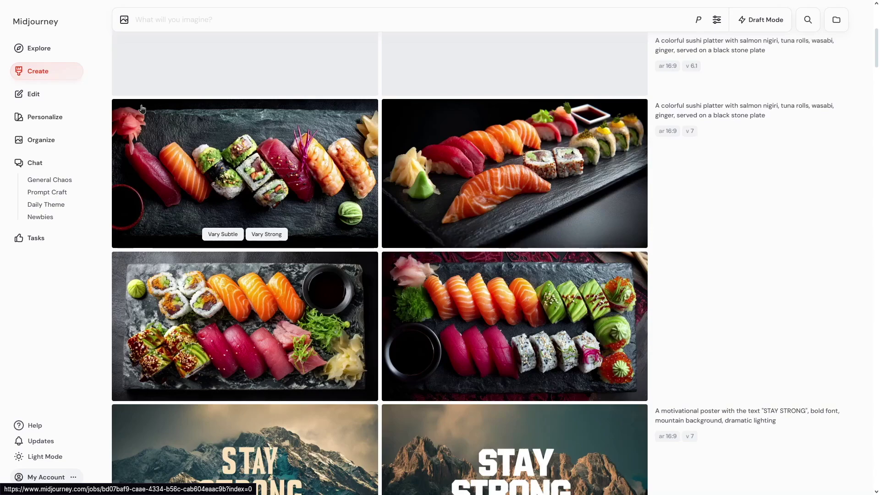
click(543, 287)
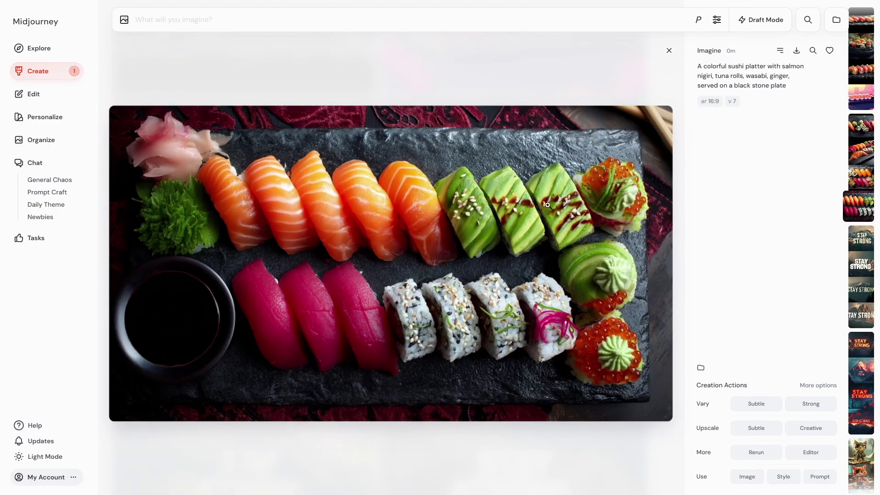
click(517, 196)
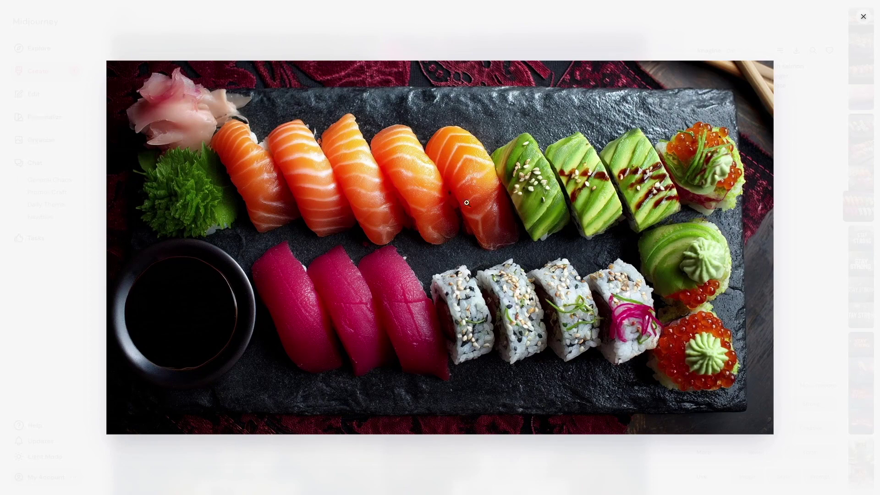
click(703, 97)
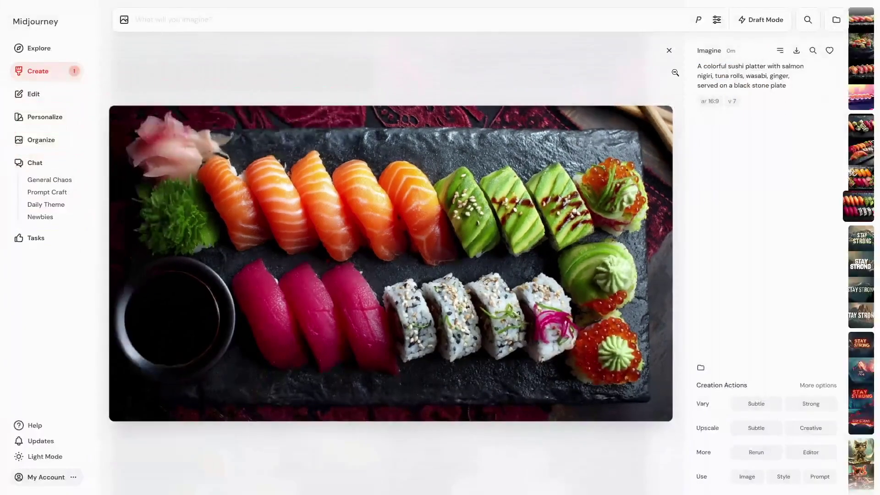
click(667, 51)
scroll(620, 133, up, 3)
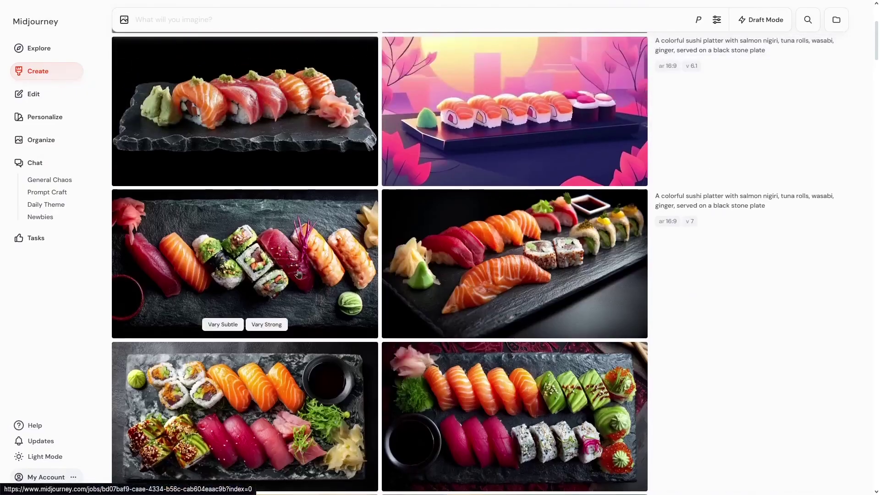
click(247, 412)
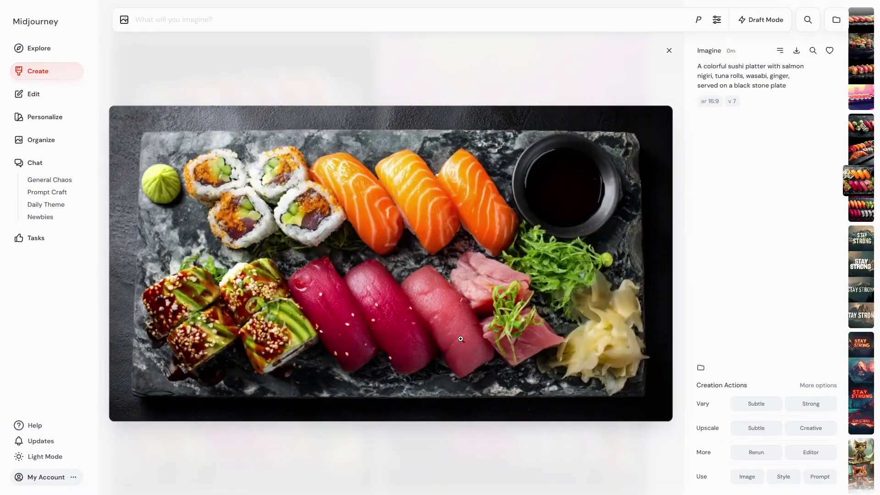
click(669, 51)
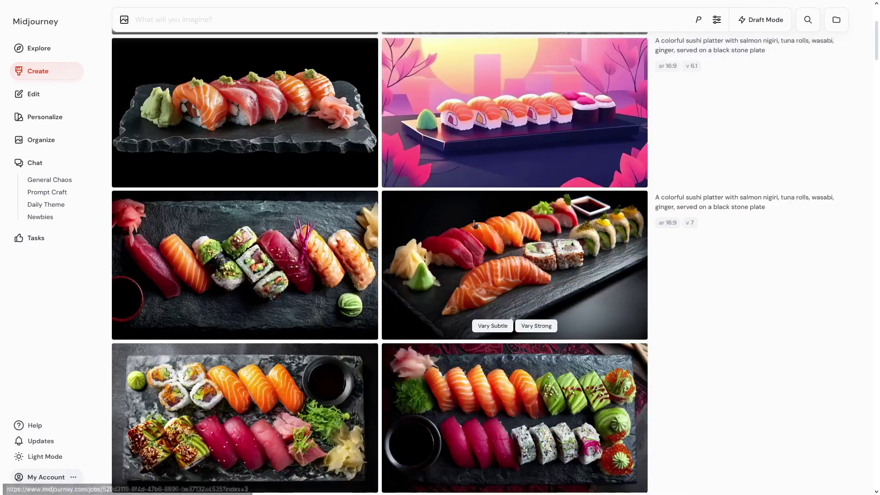
Step: Compare the version 6.1 image of sushi on a rough black slab with the version 7 image of the diagonal platter, enlarging each in turn
scroll(453, 232, up, 4)
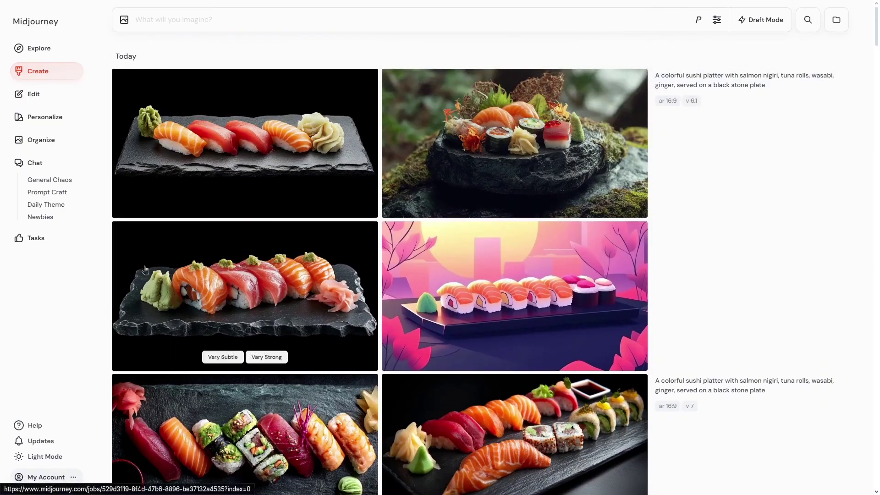
click(173, 272)
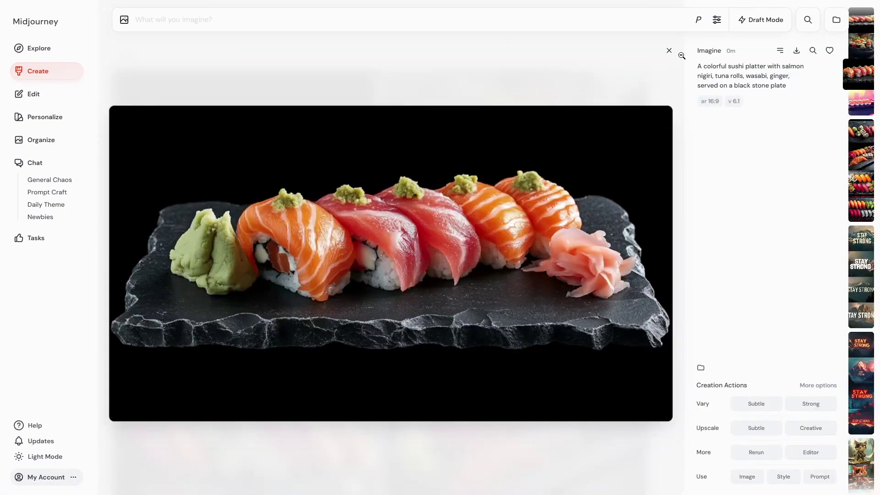
click(668, 50)
scroll(458, 284, down, 3)
click(470, 287)
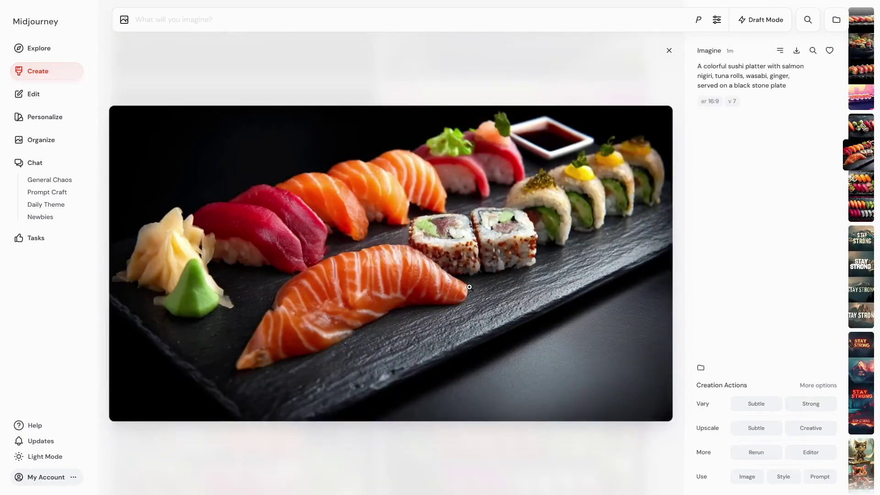
click(669, 50)
scroll(339, 257, up, 3)
click(215, 296)
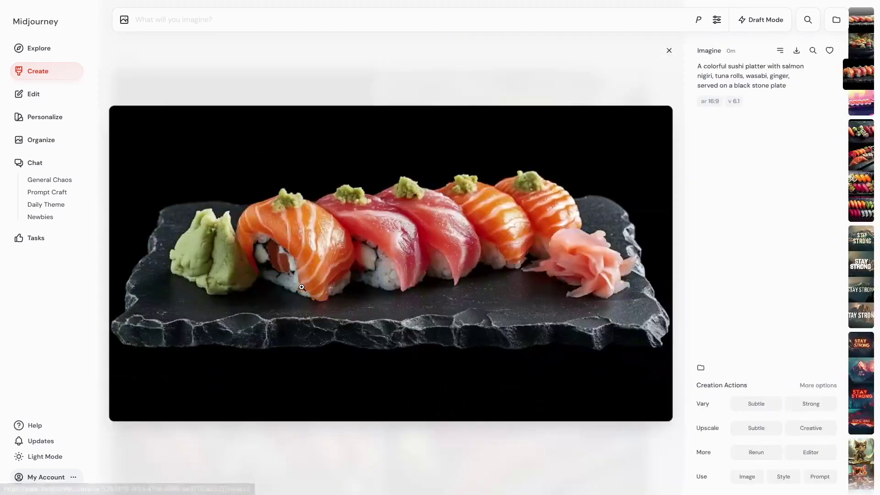
click(668, 50)
click(472, 298)
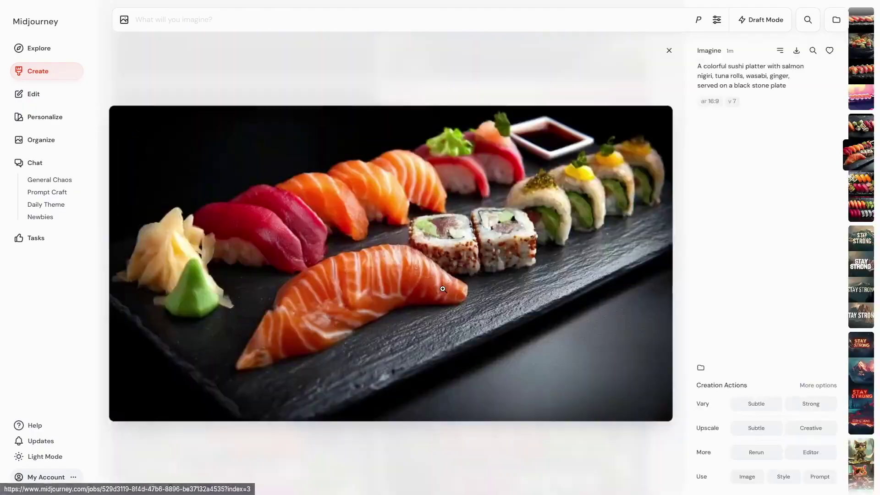
click(668, 51)
scroll(300, 209, up, 1)
click(300, 210)
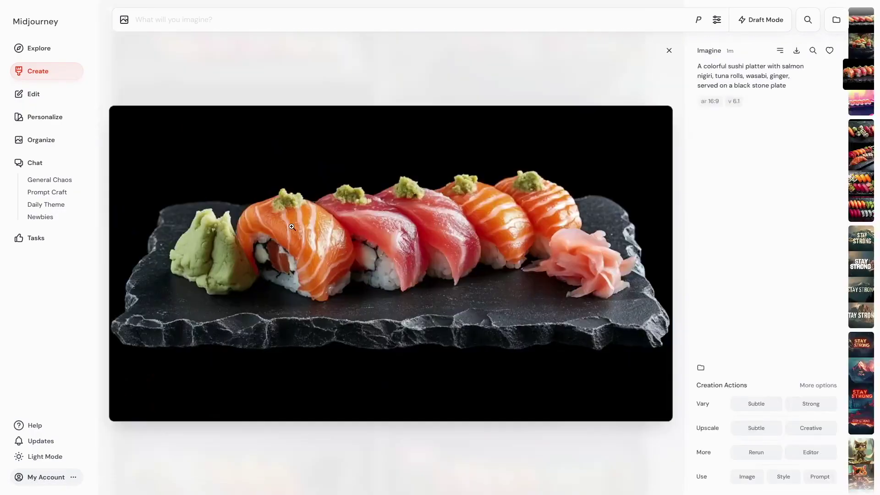
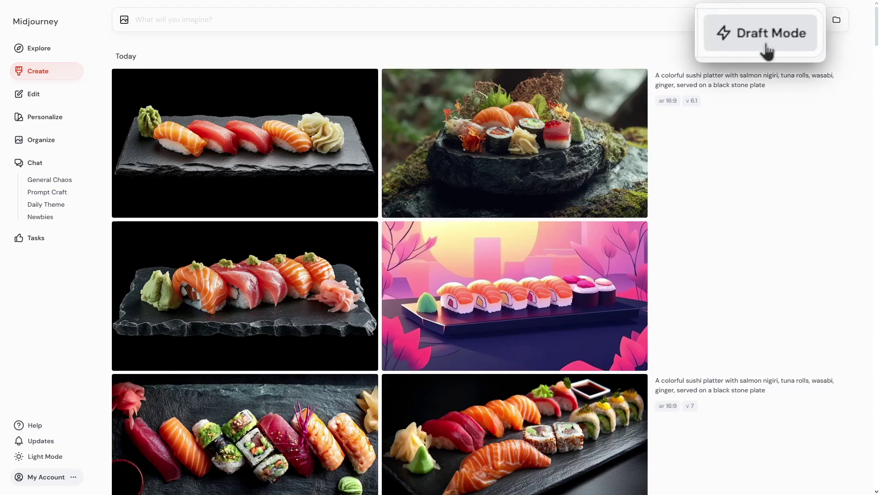
Step: Turn on Draft Mode and generate images from the prompt "A sushi on a fancy plate"
click(760, 22)
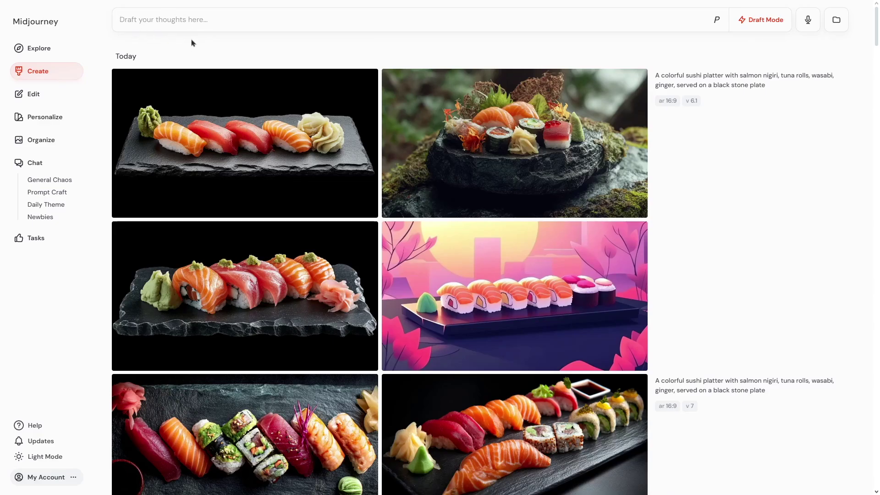
text(A s)
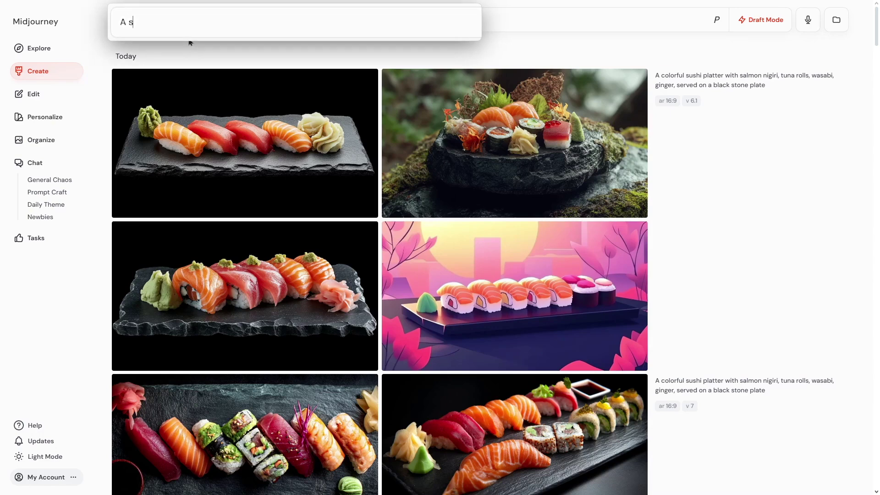
text(ushi on a fancy palte)
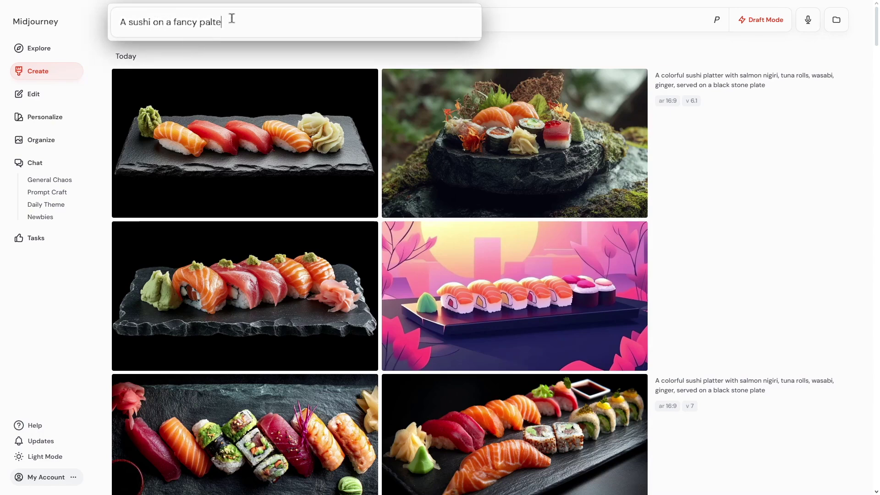
double_click(213, 22)
text(plate)
key(Return)
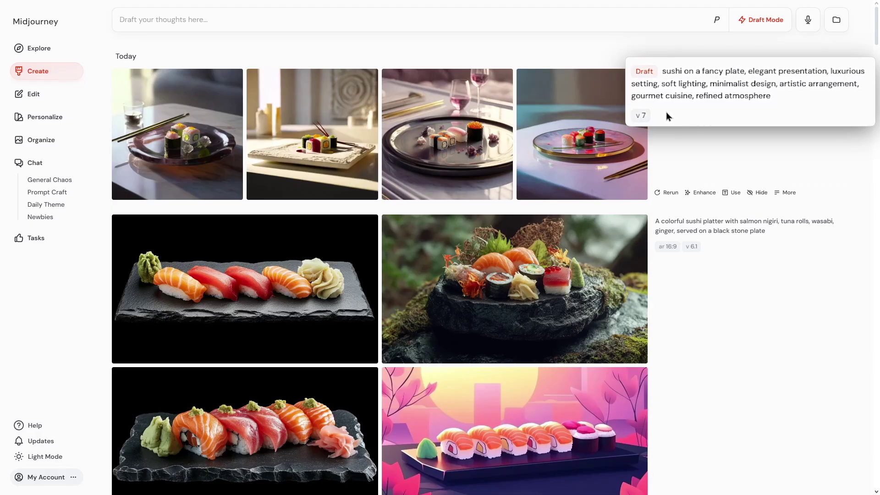
Step: Examine the draft sushi images with the gold-rimmed plate, the square stone plate and the round black plate in enlarged view
mouse_move(589, 121)
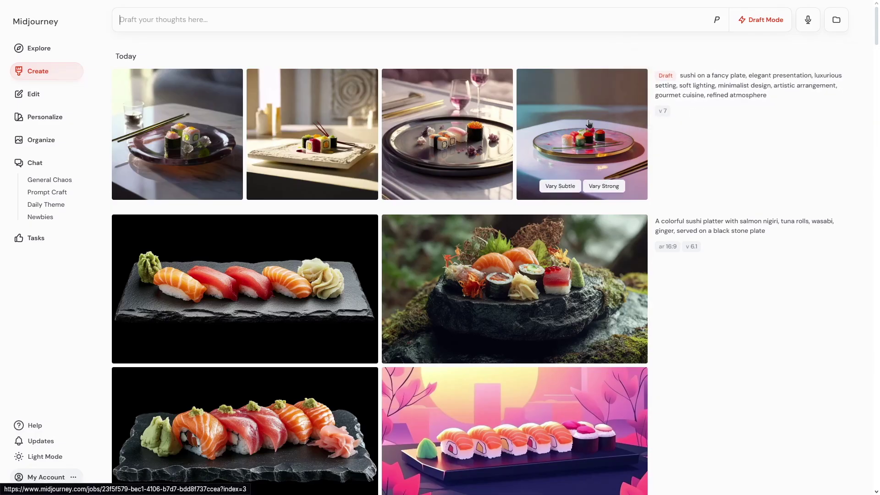
click(589, 123)
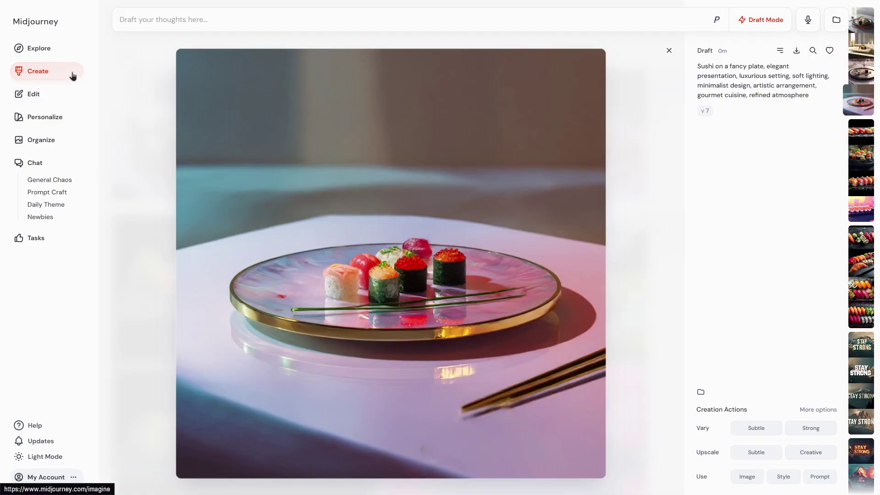
click(670, 50)
click(327, 100)
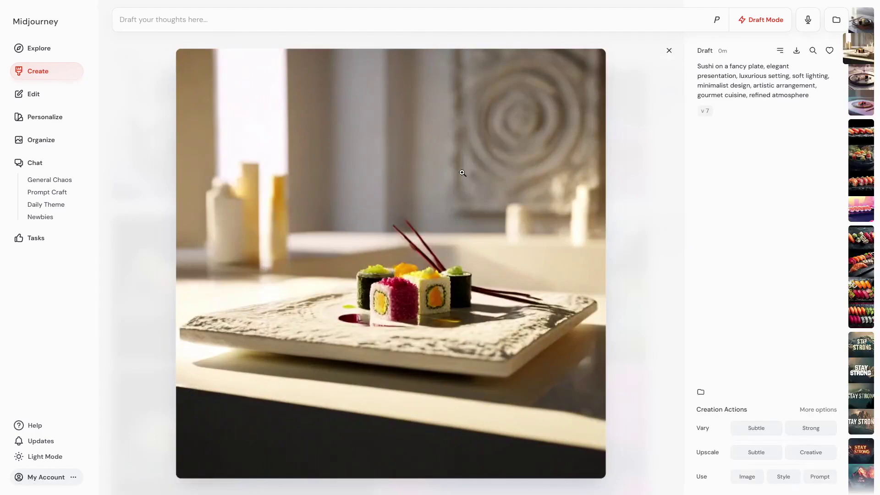
click(669, 51)
click(427, 136)
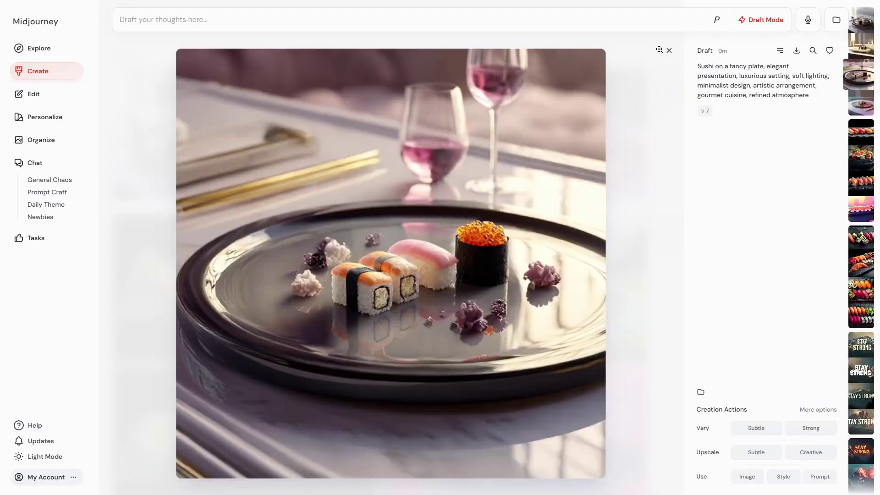
Step: Close the enlarged image and generate revised drafts from the message "alright but i dont like black plates"
click(669, 50)
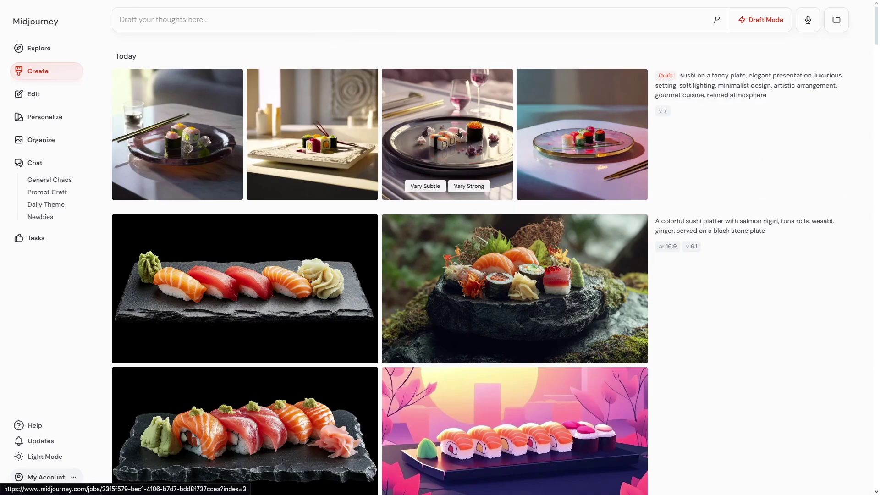
text(alright but i dont like black plates)
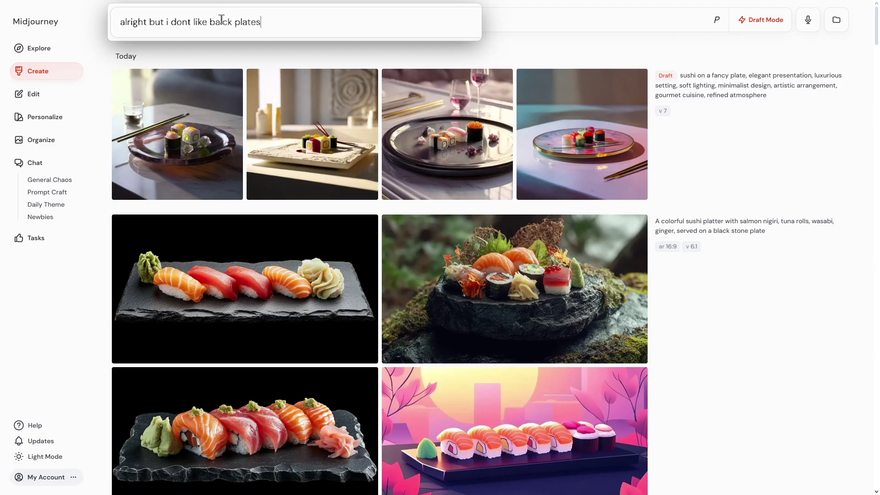
key(Return)
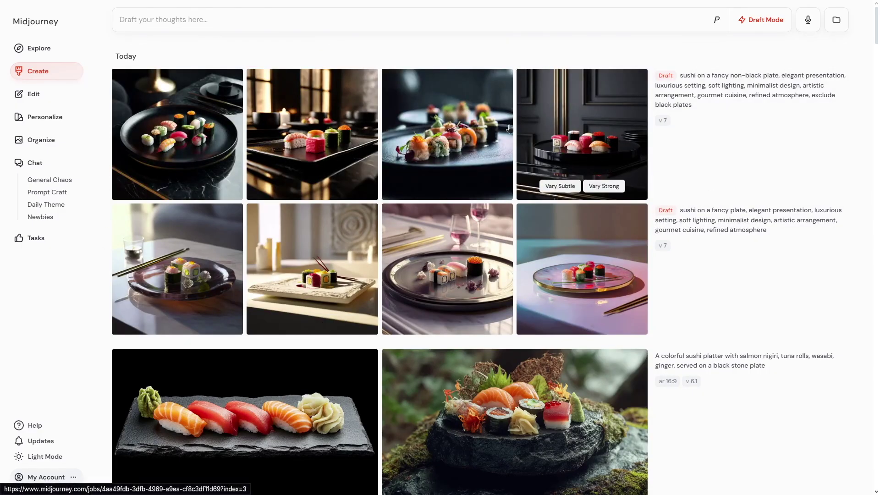
Step: Examine the last two images of the non-black plate draft set in enlarged view
click(465, 131)
click(669, 54)
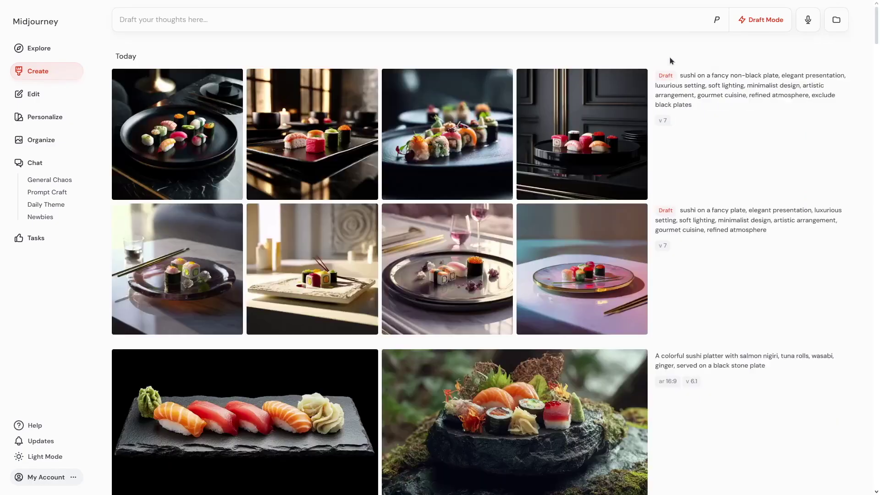
click(613, 119)
click(668, 52)
Step: Generate another draft set from the message "i receiceved images with black plate, I didin't want to get"
click(215, 19)
text(i)
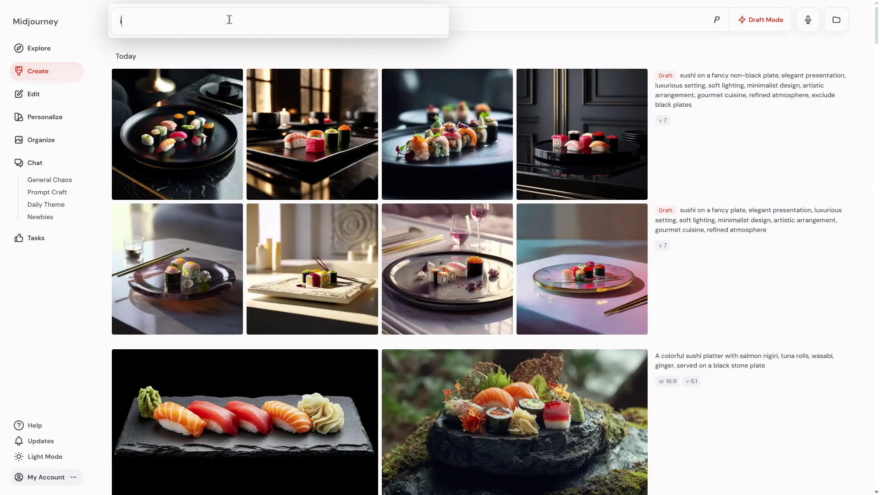
text( receiceved images with black plate, I didin't want to get)
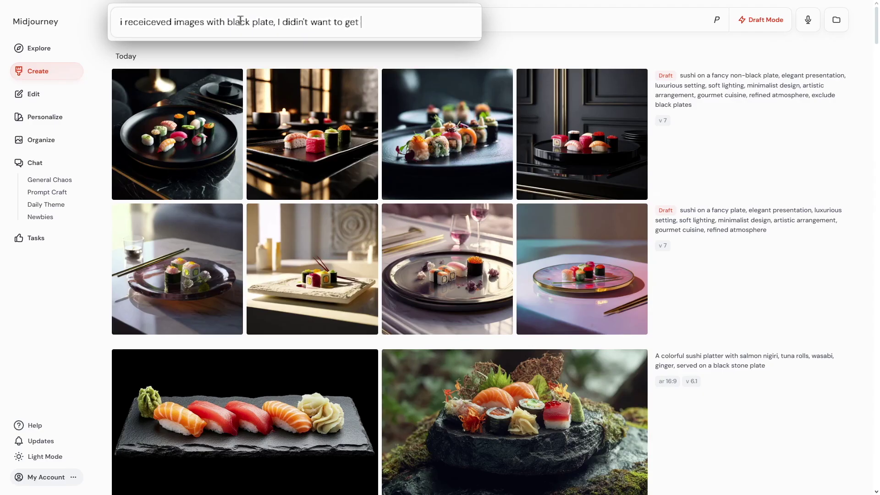
key(Return)
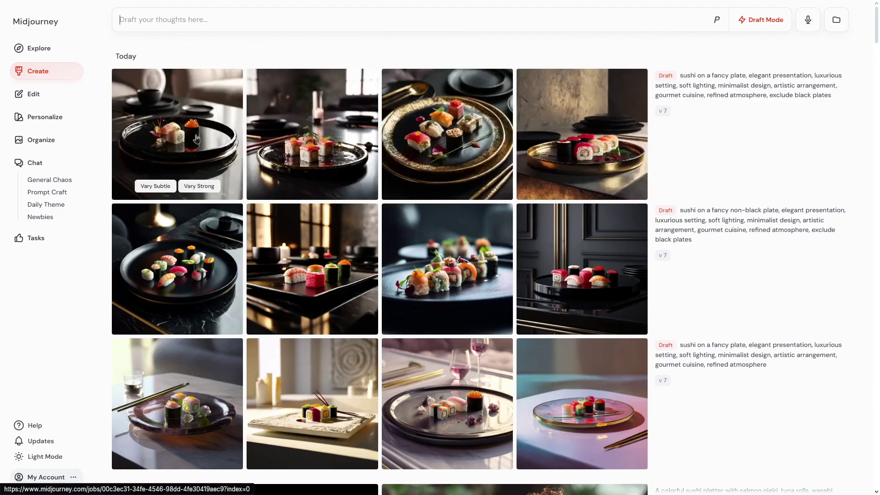
Step: Generate a draft set from the message "create only sushi with salmon no other fish"
mouse_move(476, 140)
mouse_move(577, 143)
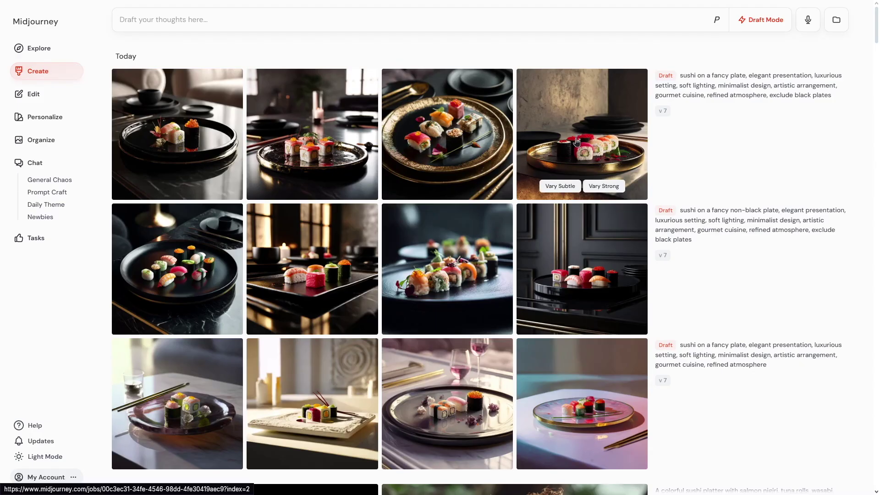
mouse_move(650, 156)
text(crea)
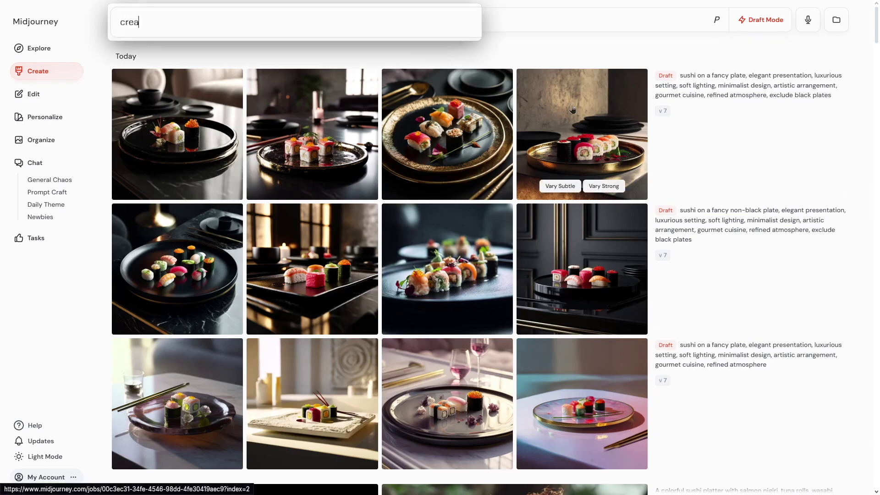
text(te only sushi with salmon on other fish)
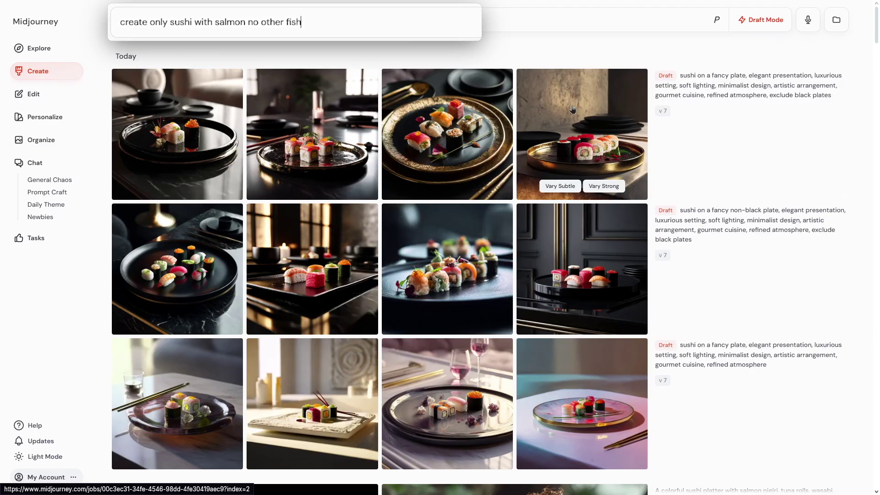
key(Return)
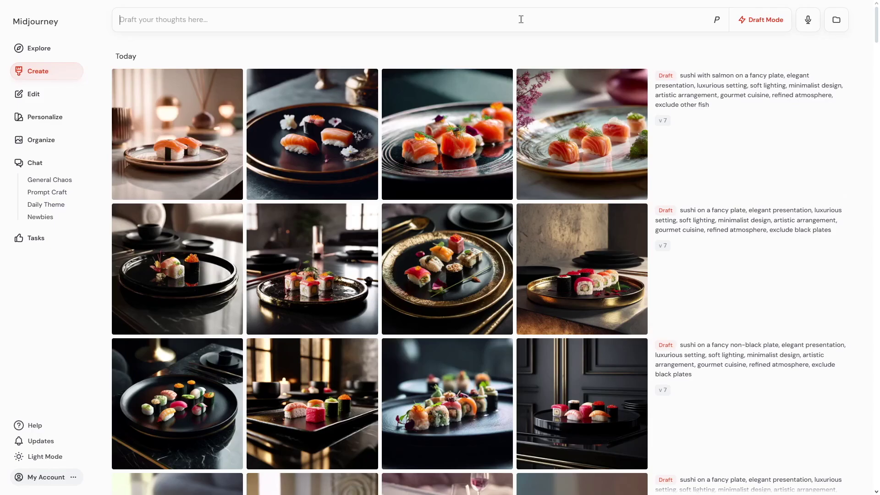
Step: Generate a widescreen draft set from the message "provide now different sushi rolls --ar 16:9"
key(alt+space)
text(prescode)
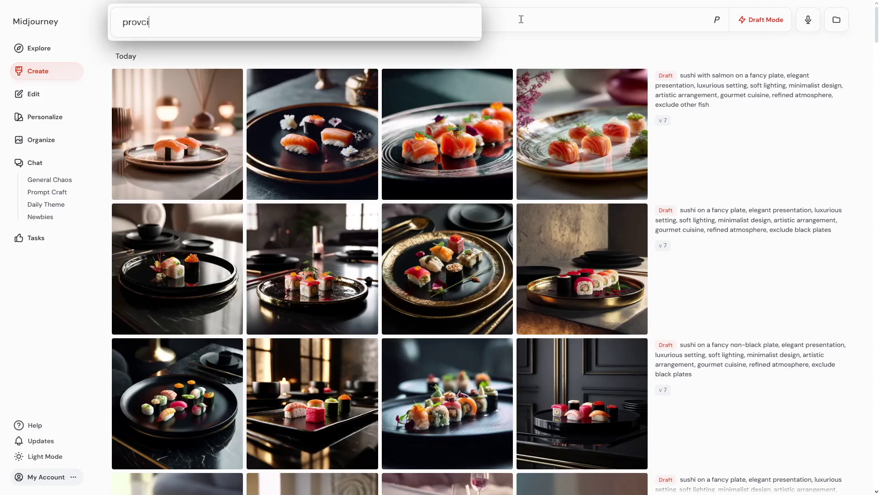
key(BackSpace)
key(BackSpace)
key(BackSpace)
key(BackSpace)
key(BackSpace)
key(BackSpace)
key(BackSpace)
key(BackSpace)
text(provide now different sushi roo)
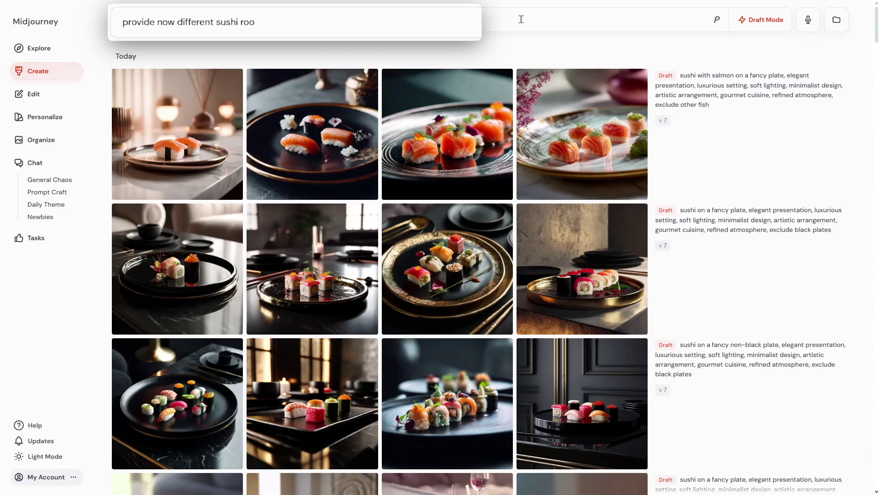
text(lslls --ar 16:9)
key(Return)
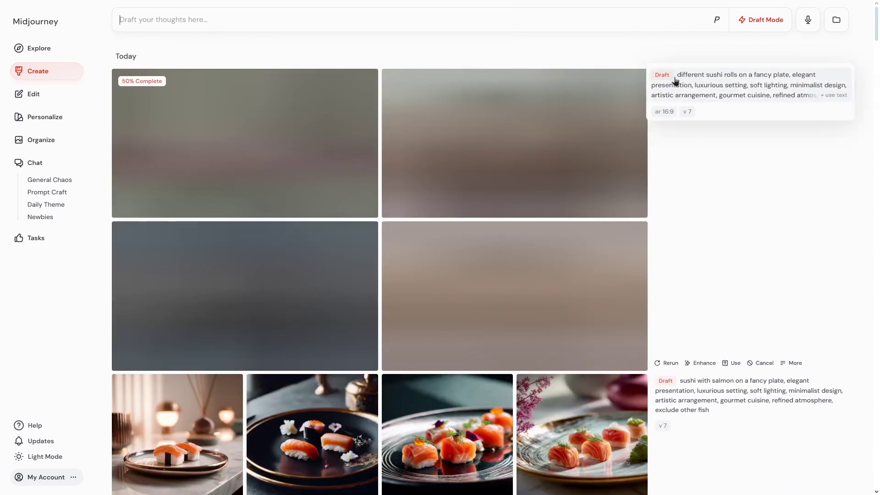
Step: Review the rewritten sushi rolls prompt and examine the draft image with the long white plate in enlarged view
mouse_move(638, 100)
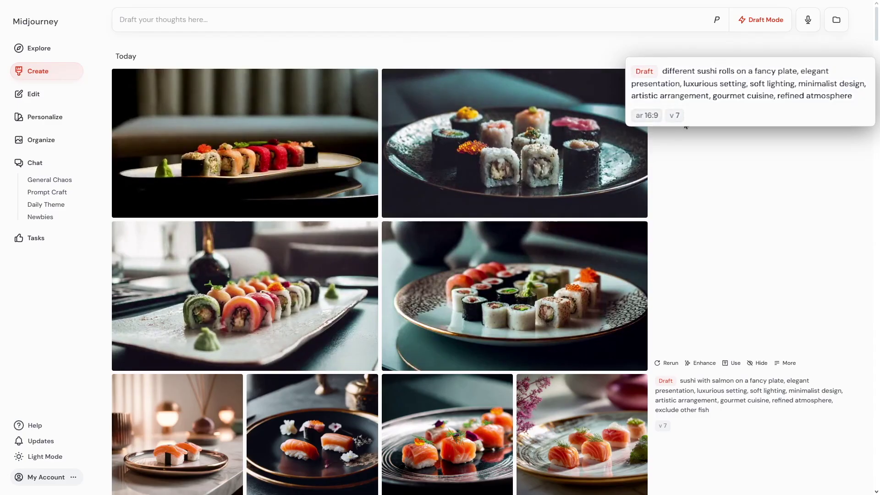
click(278, 21)
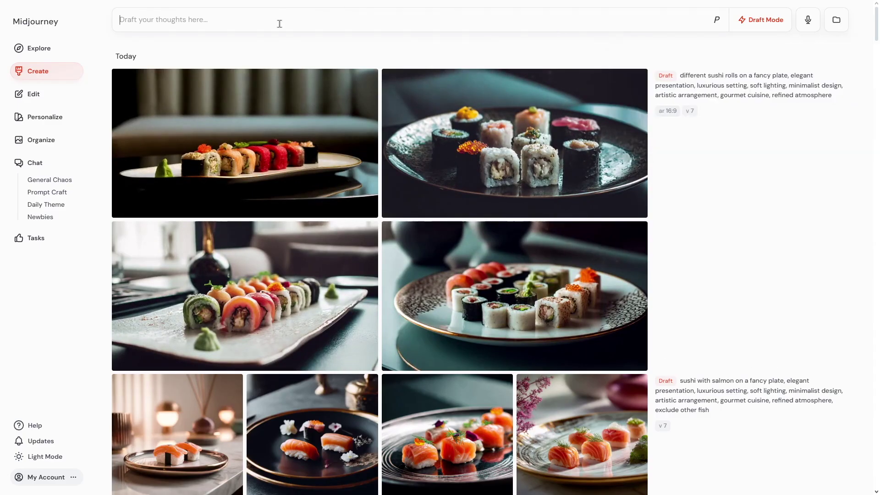
mouse_move(582, 133)
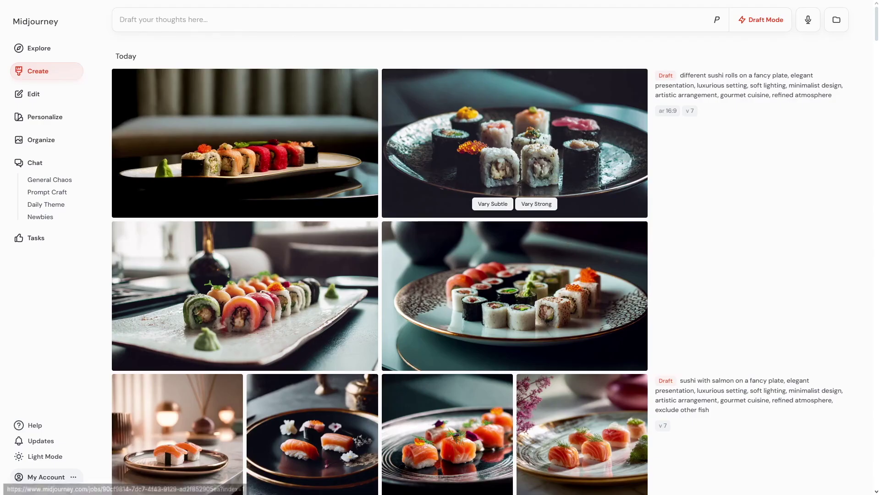
mouse_move(677, 81)
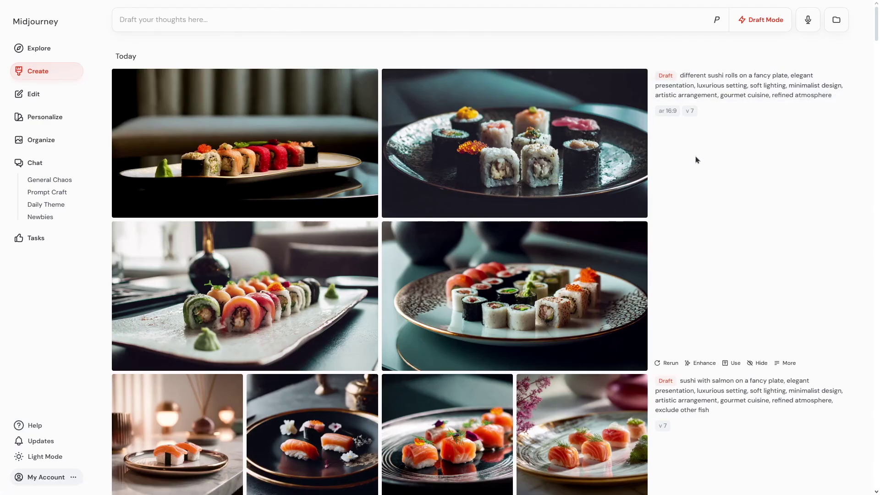
click(303, 125)
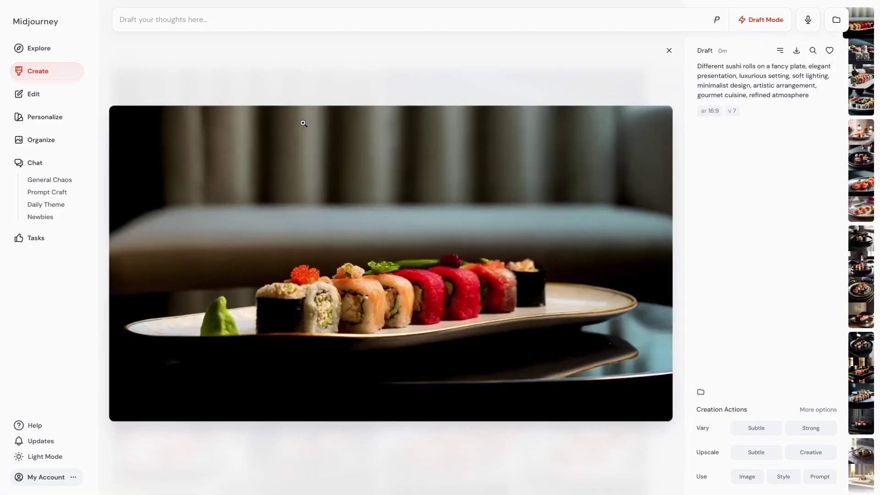
mouse_move(801, 41)
click(669, 50)
Step: Look through the earlier draft sets and examine the salmon sushi image on the dark ringed plate in enlarged view
scroll(506, 156, down, 4)
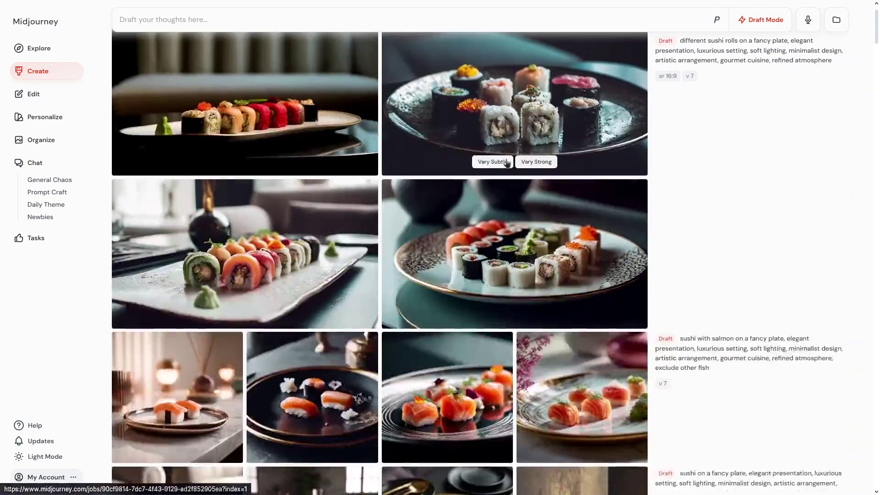
scroll(506, 154, down, 1)
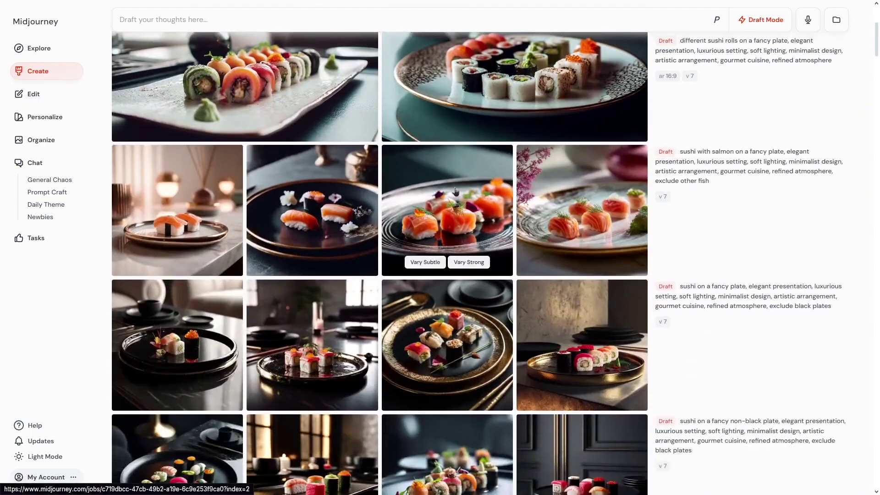
click(504, 158)
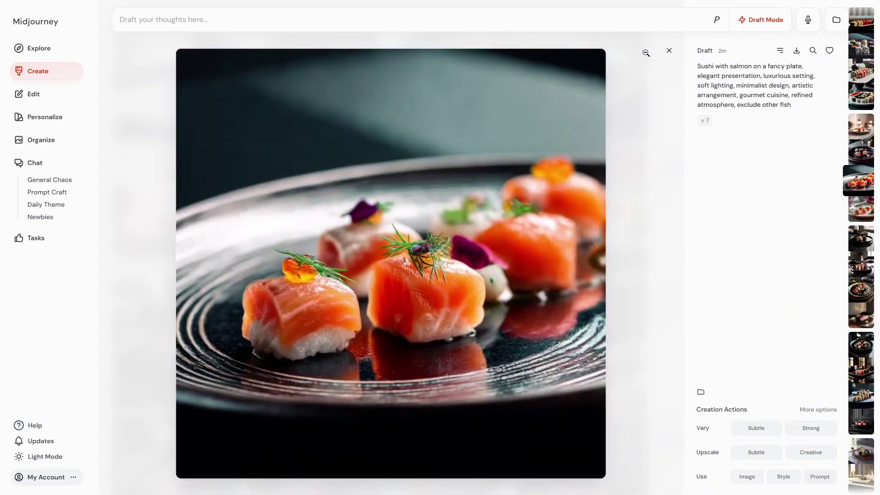
click(668, 51)
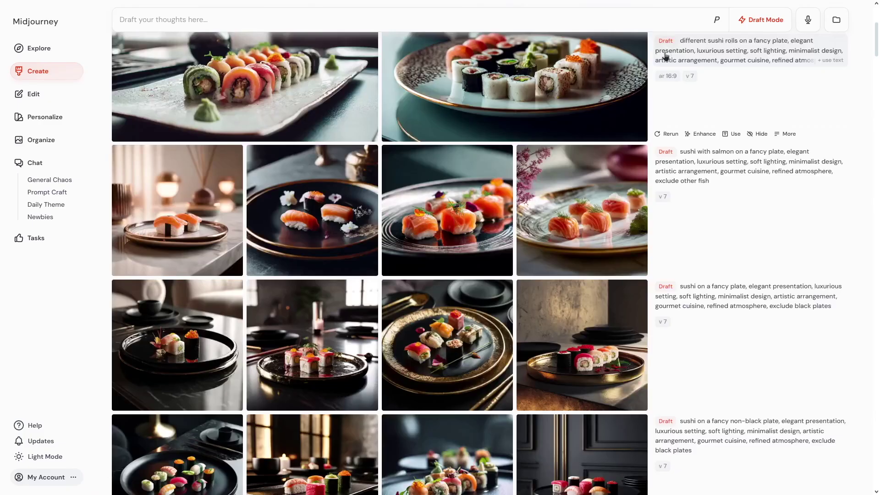
scroll(684, 98, up, 5)
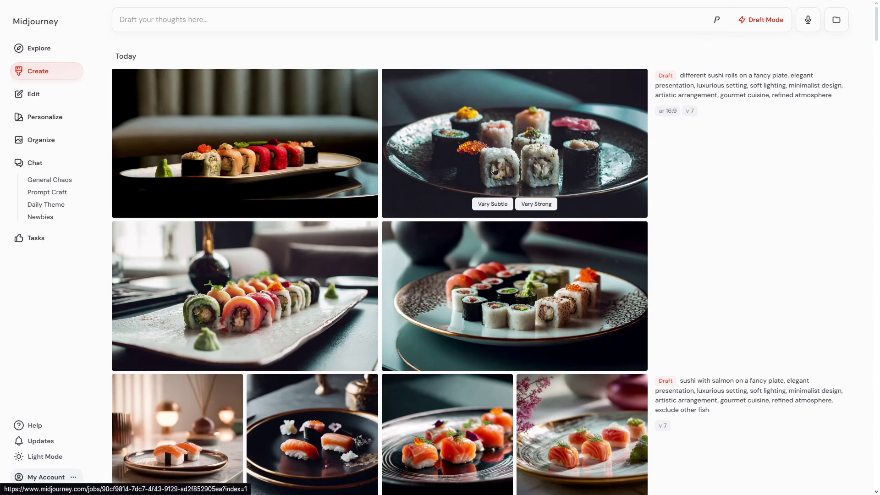
Step: Open the draft sushi rolls image with the long white plate and enable More actions among its creation actions
click(335, 168)
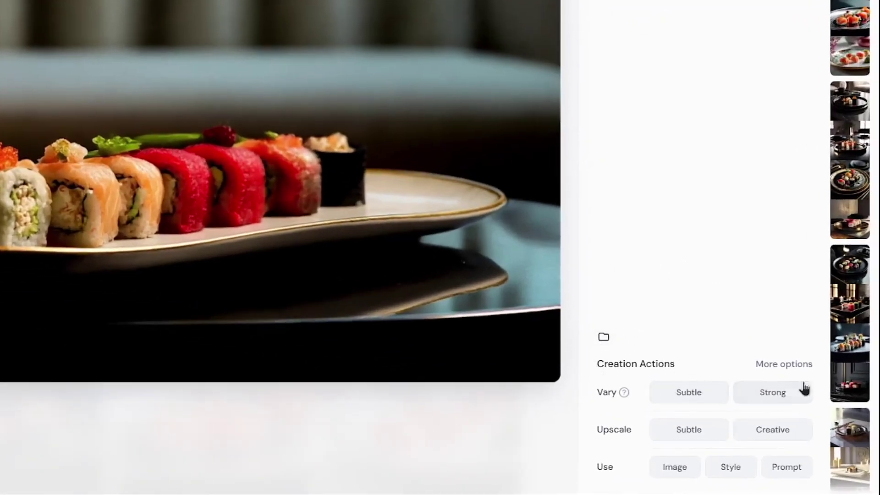
click(785, 365)
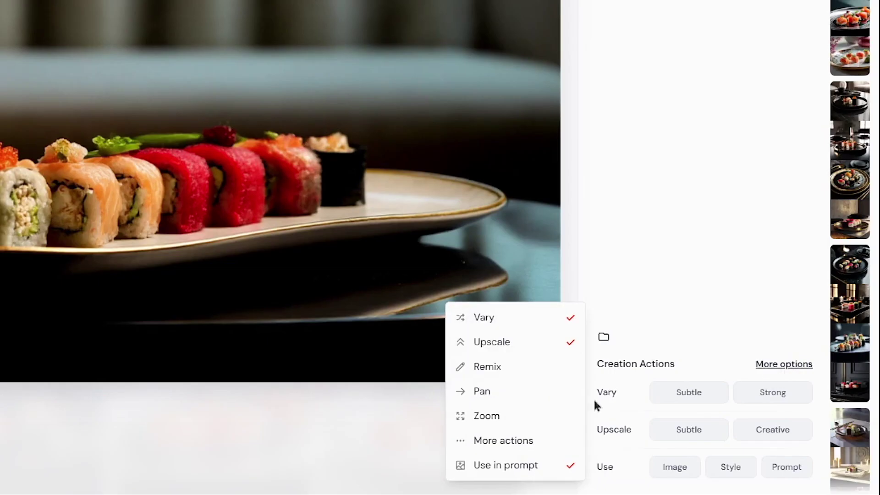
click(500, 441)
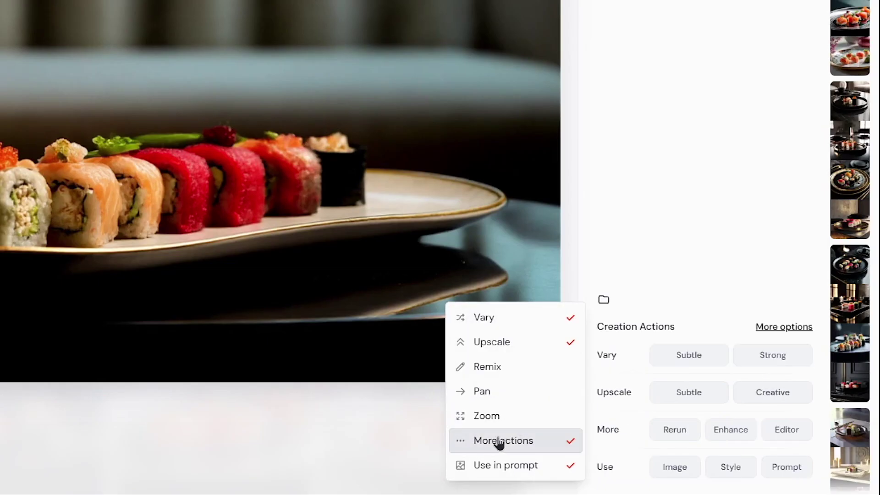
click(684, 236)
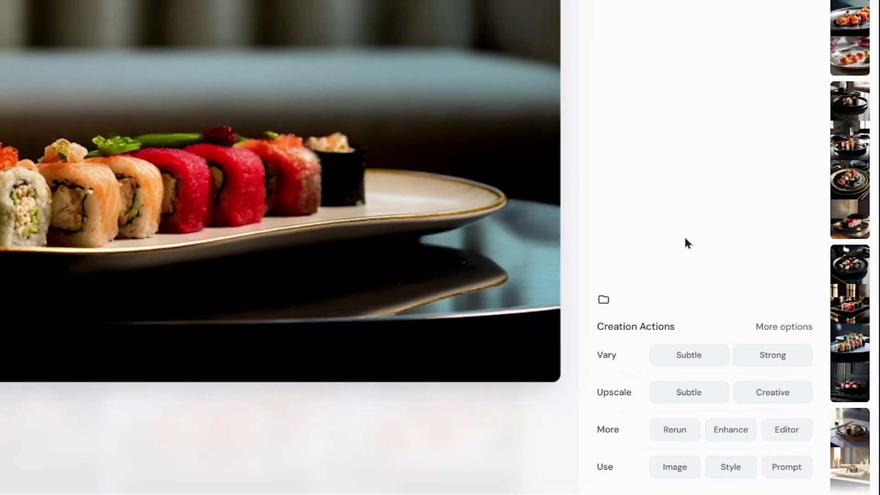
Step: Enhance the draft sushi rolls image to full quality and return to the image gallery
click(736, 437)
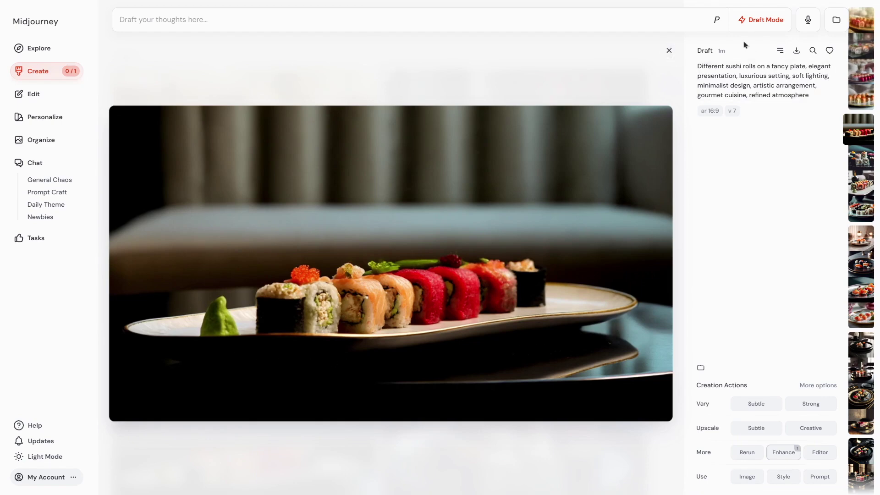
click(670, 52)
scroll(403, 244, down, 4)
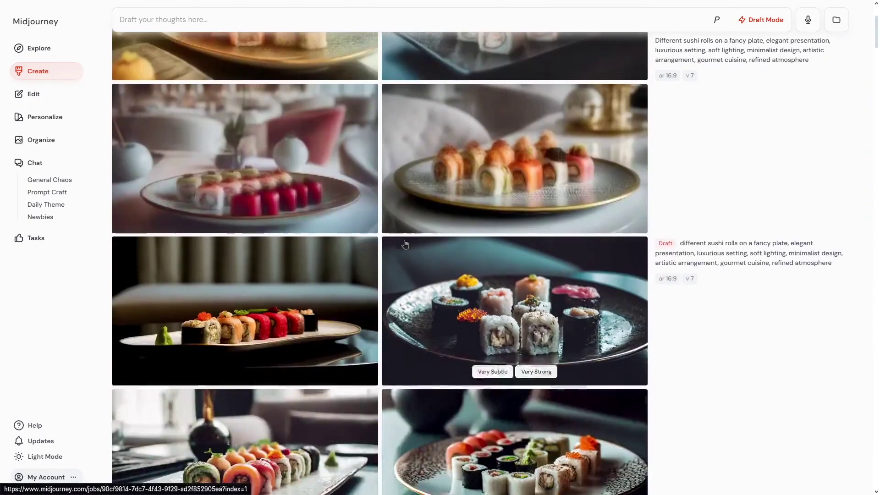
scroll(398, 247, up, 3)
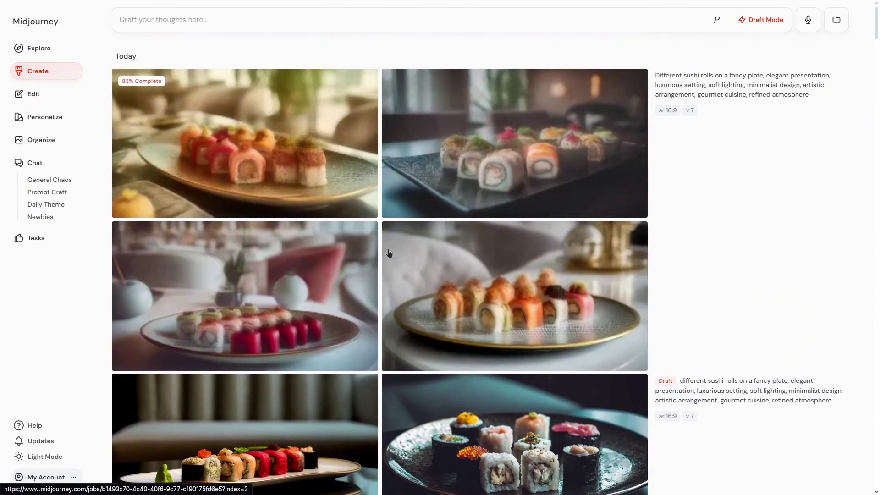
scroll(546, 313, down, 1)
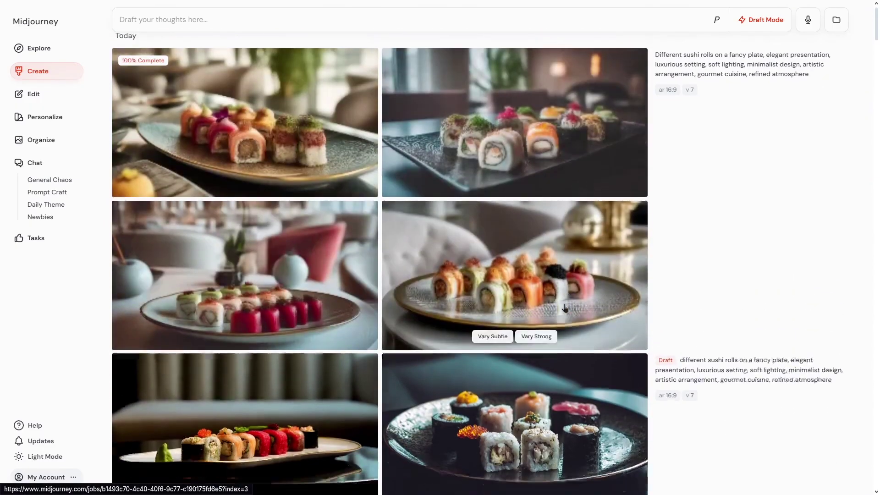
Step: Examine the enhanced sushi rolls image with the oval gold-rimmed plate at full size
click(310, 98)
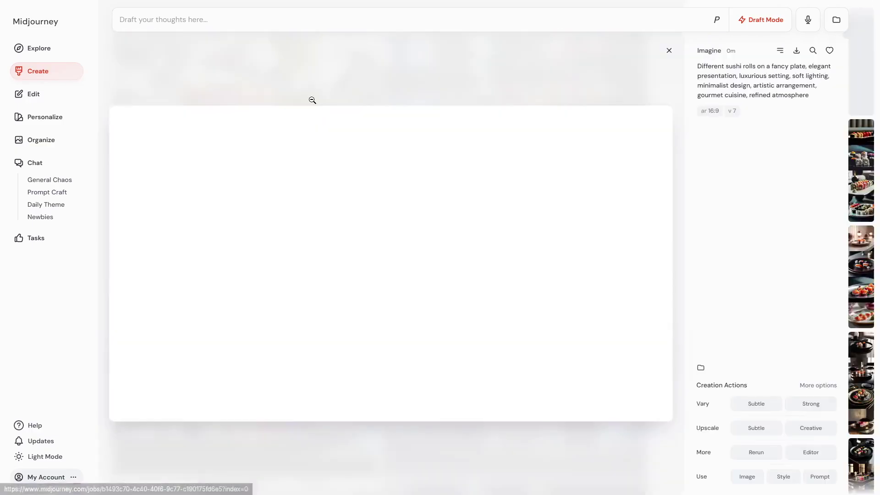
click(504, 209)
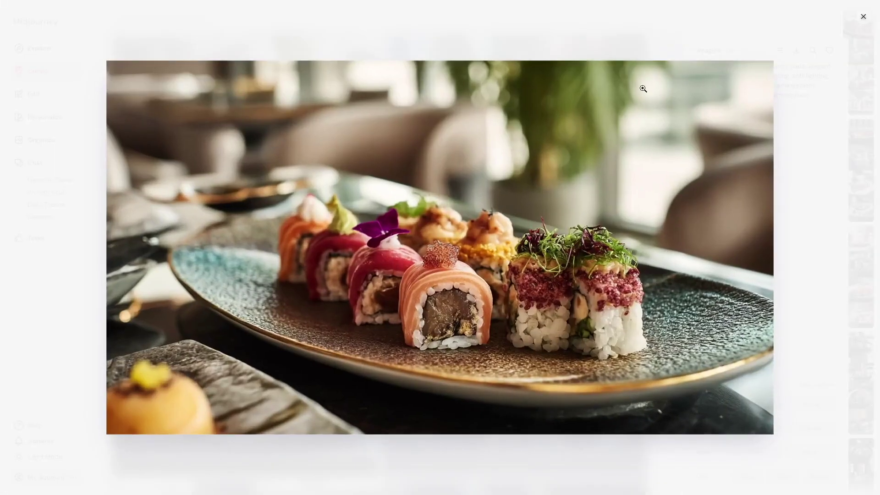
click(655, 53)
click(669, 50)
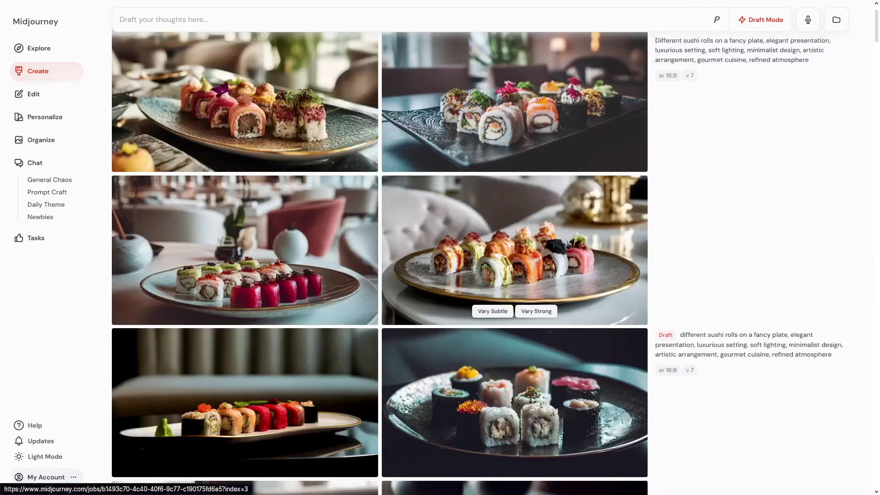
Step: View the enhanced sushi image with the golden ornament in the background in full-screen zoom and return to the gallery
click(567, 250)
click(532, 250)
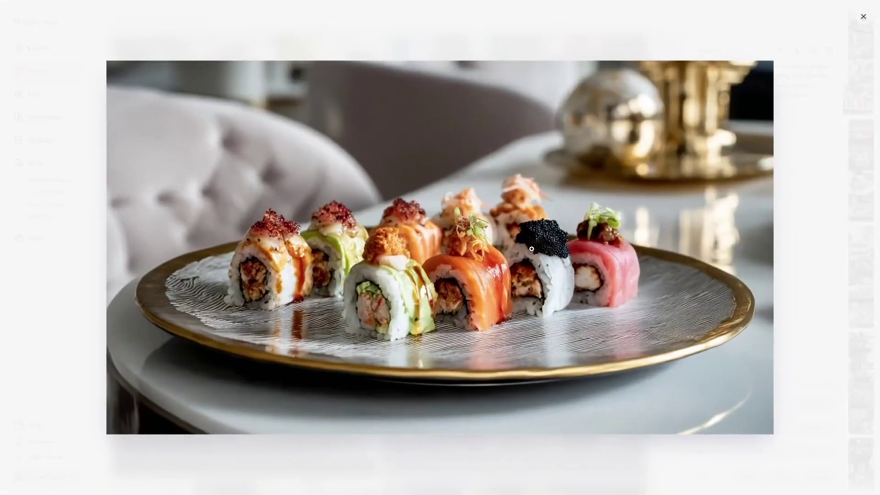
click(689, 47)
click(668, 49)
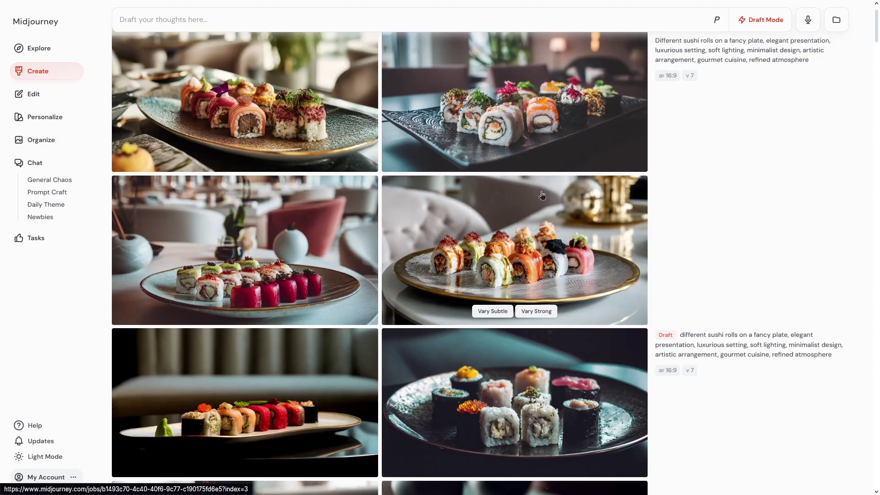
Step: Look back through the earlier Draft Mode sushi sets and their prompts, from the sushi rolls down to the first fancy-plate set
scroll(542, 196, up, 1)
scroll(541, 197, down, 4)
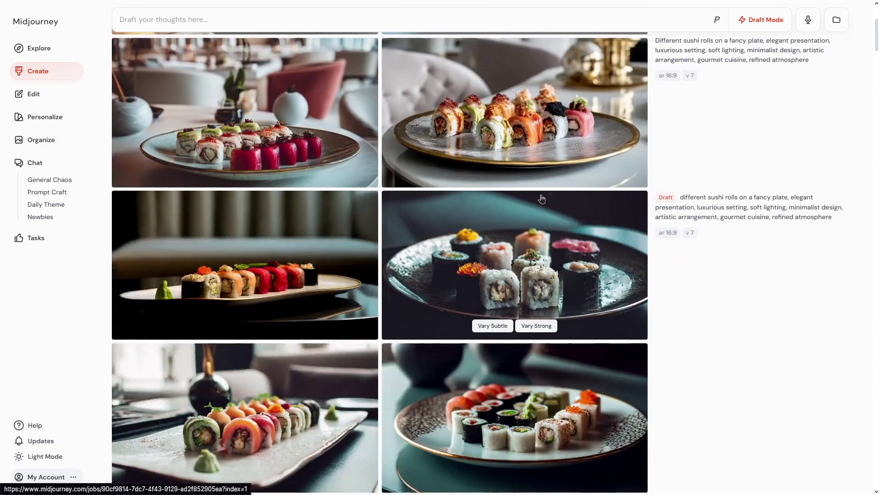
scroll(541, 198, down, 8)
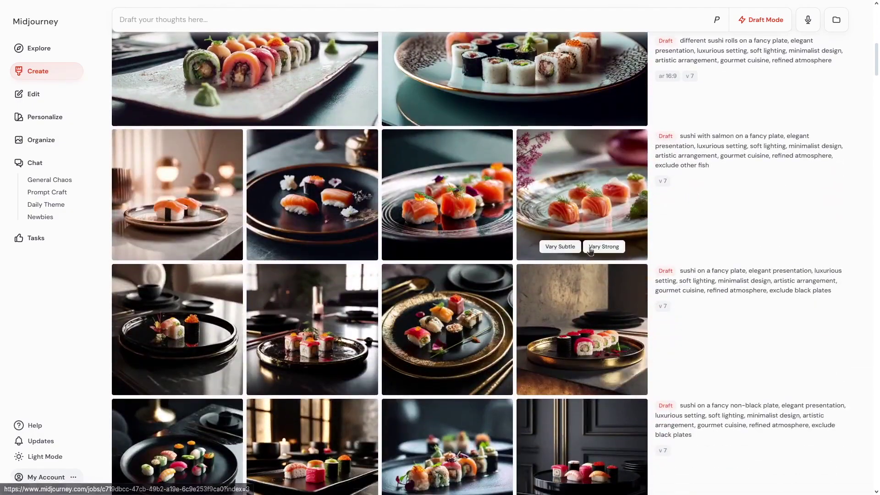
scroll(613, 289, down, 6)
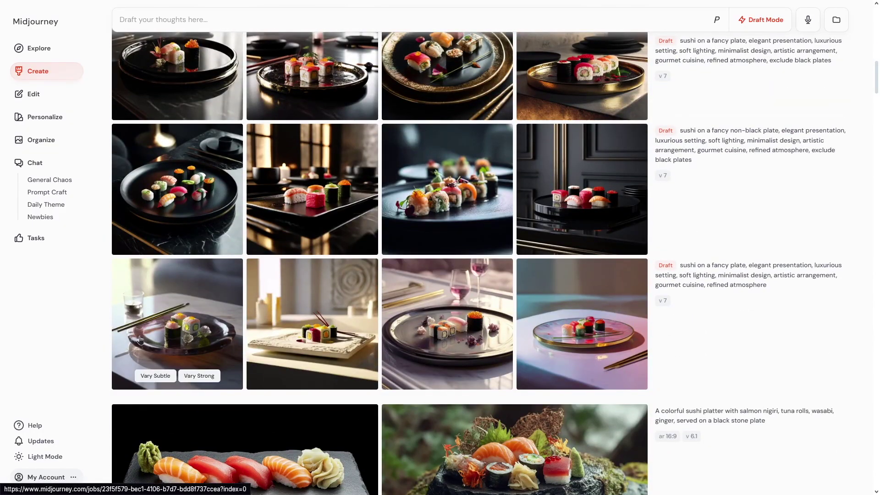
scroll(601, 346, up, 2)
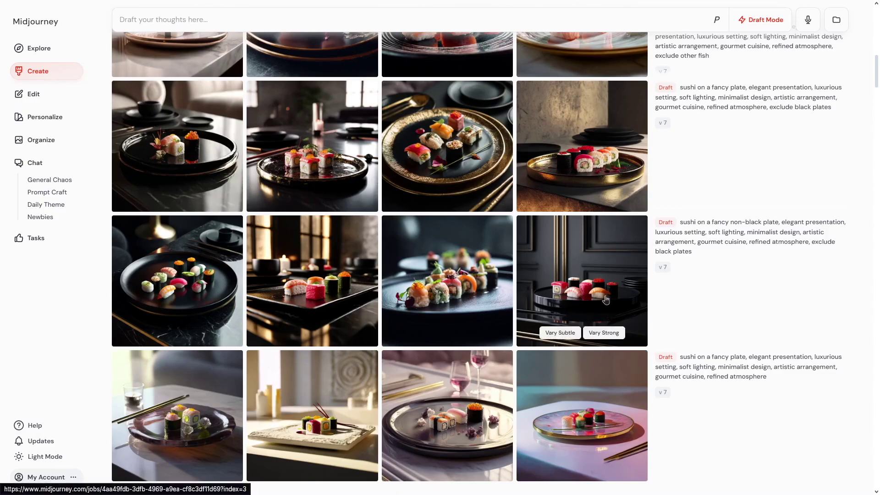
scroll(593, 334, up, 2)
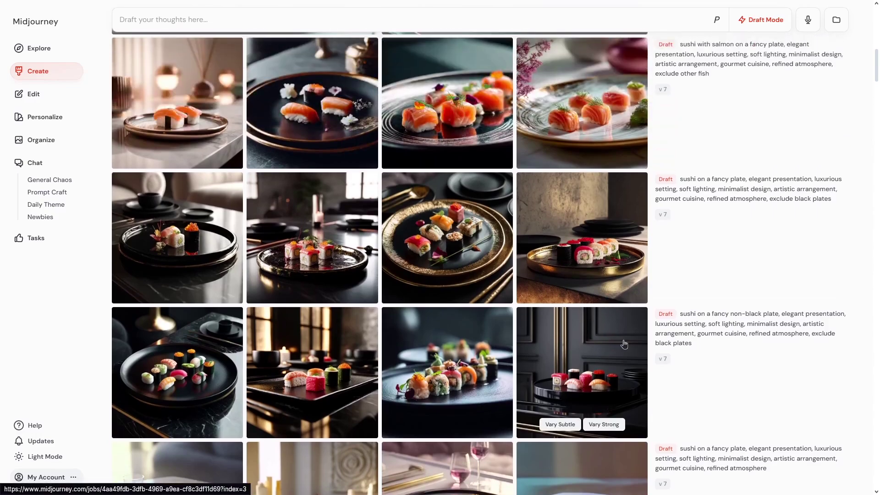
scroll(623, 343, down, 3)
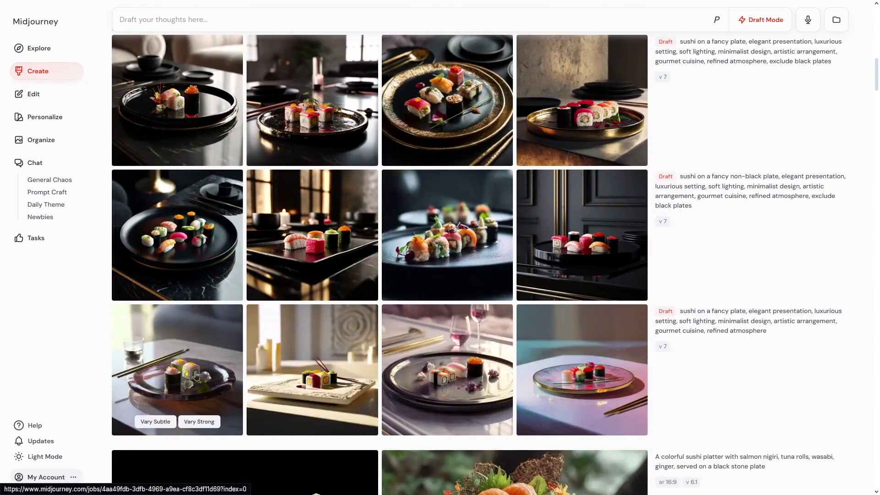
scroll(502, 353, up, 5)
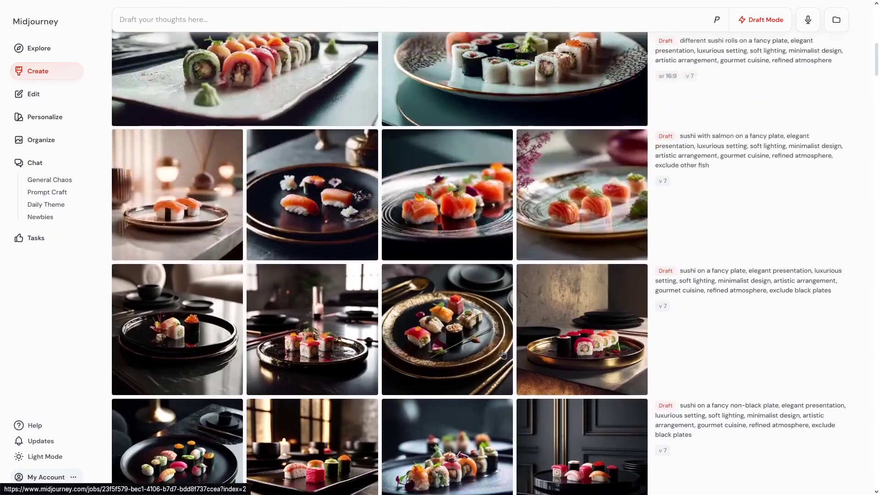
scroll(596, 252, up, 9)
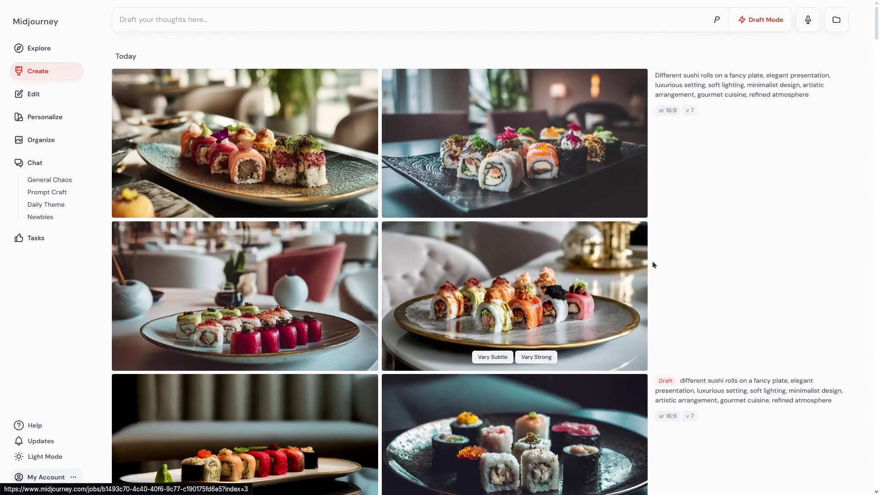
Step: Generate a new image set in Draft Mode from the prompt "create a sushi plate"
key(F5)
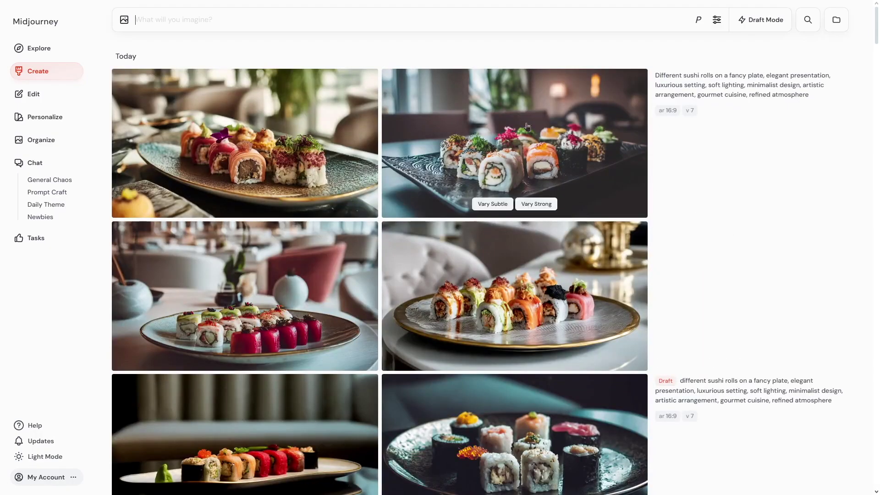
click(234, 18)
text(create a sushi plate)
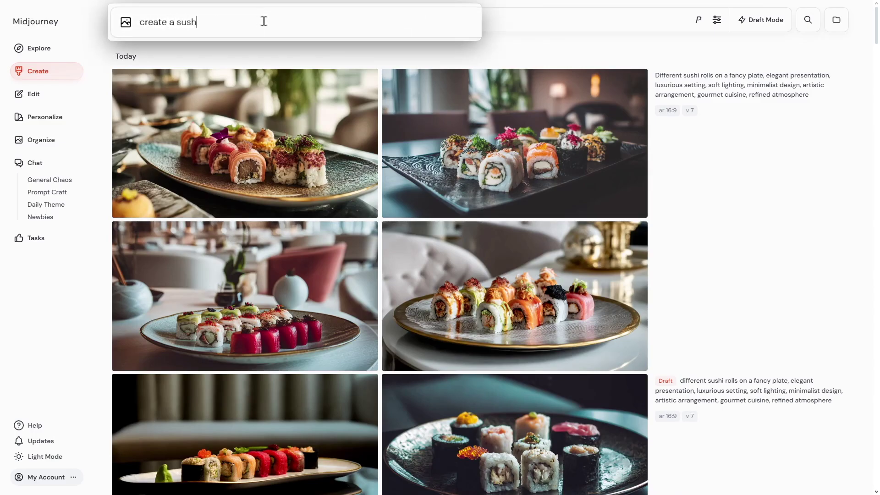
click(763, 20)
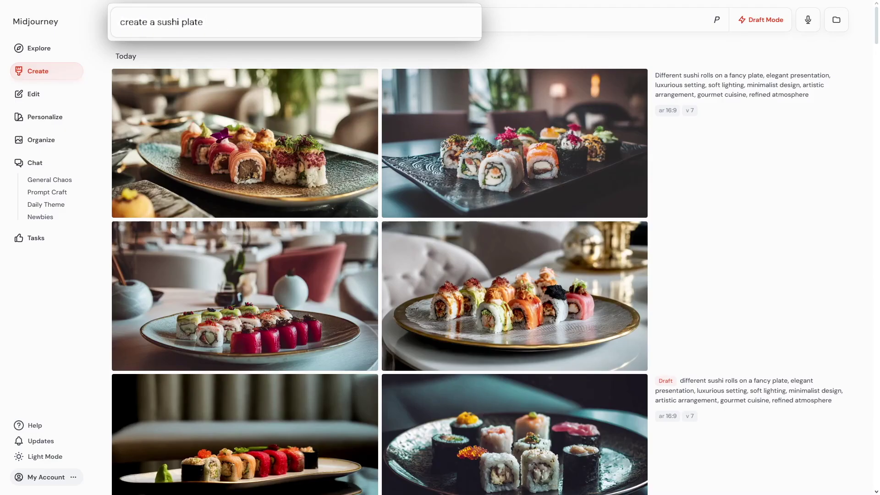
key(Return)
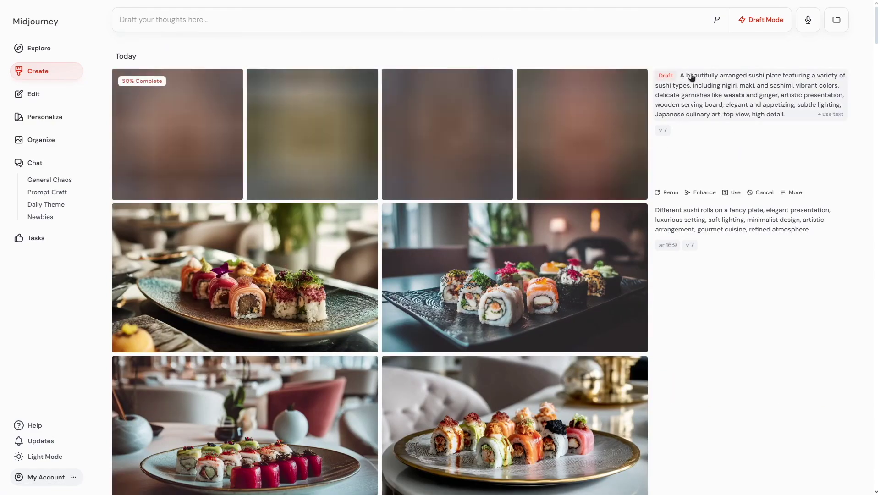
Step: Compare the newest draft sushi plate set with the earlier draft sets and their progressively refined prompts
scroll(418, 207, down, 5)
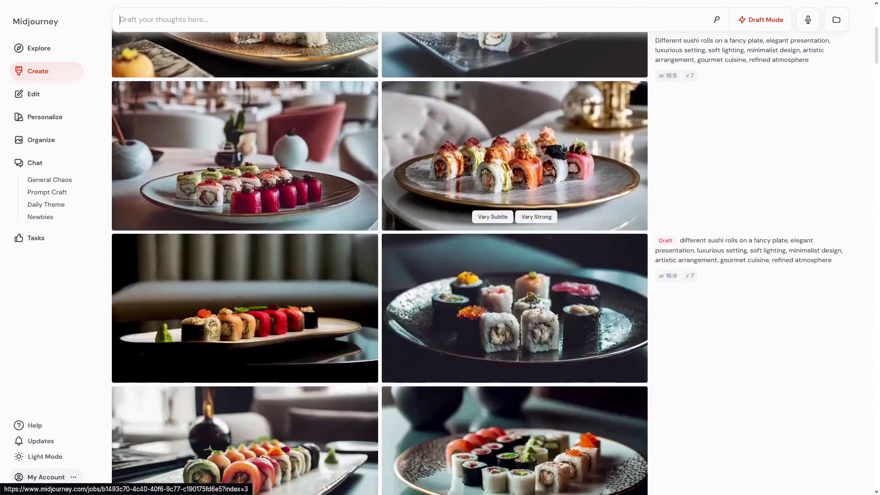
scroll(418, 207, down, 5)
scroll(504, 298, down, 3)
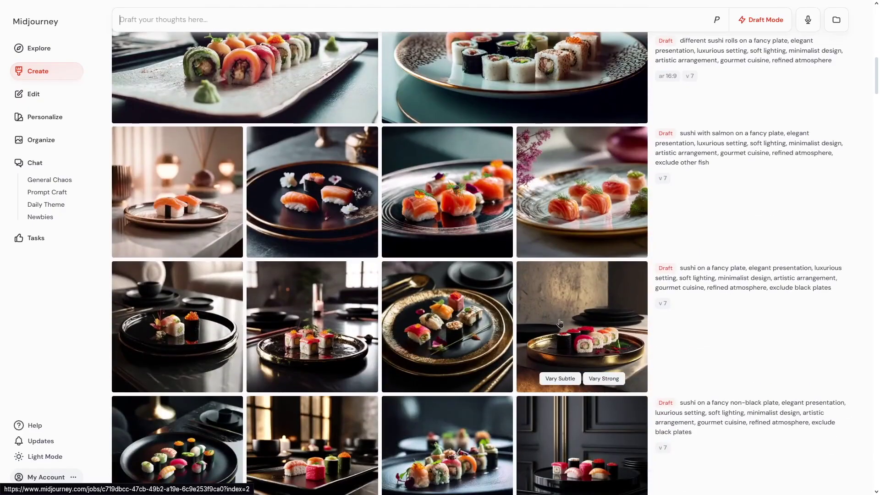
scroll(585, 300, down, 4)
scroll(609, 288, down, 1)
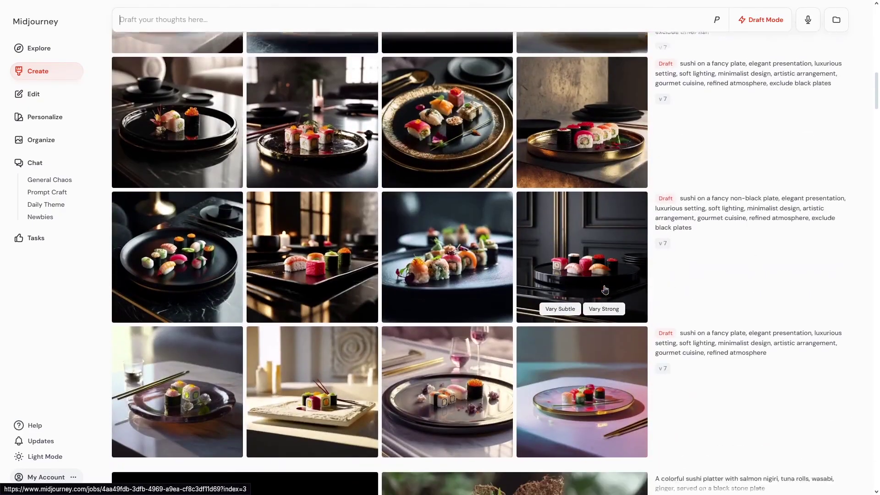
scroll(614, 268, up, 10)
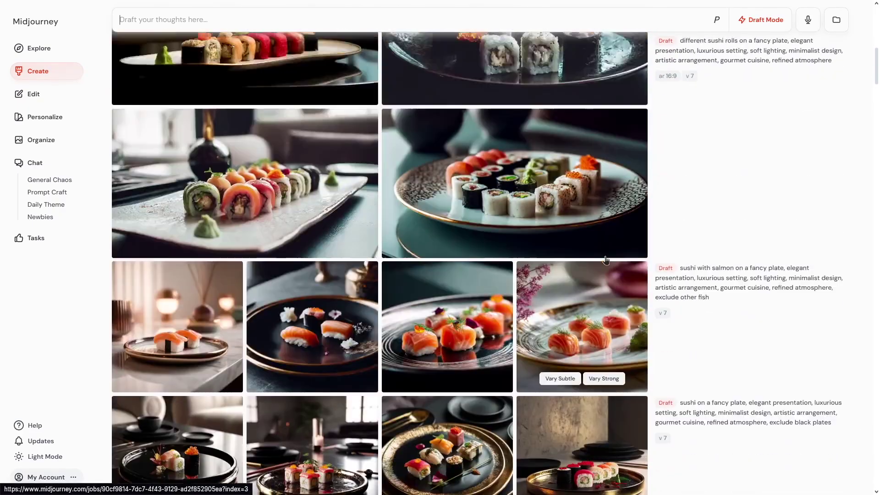
scroll(604, 266, down, 6)
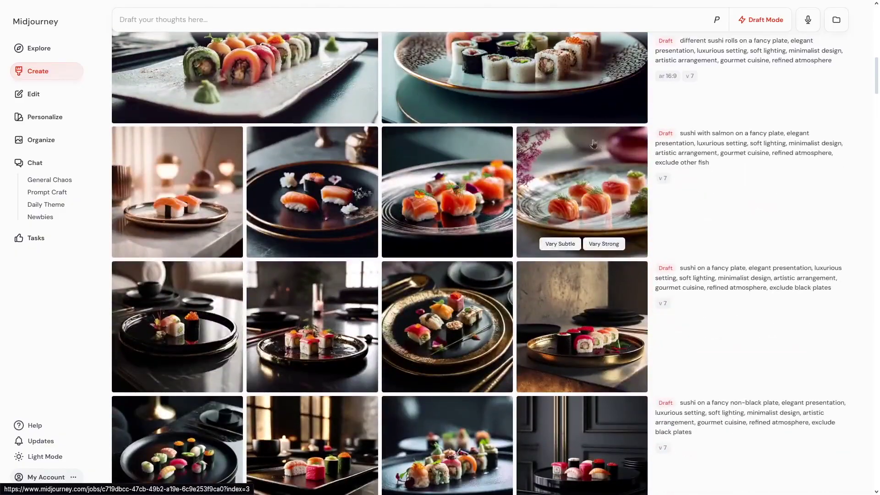
scroll(603, 275, down, 4)
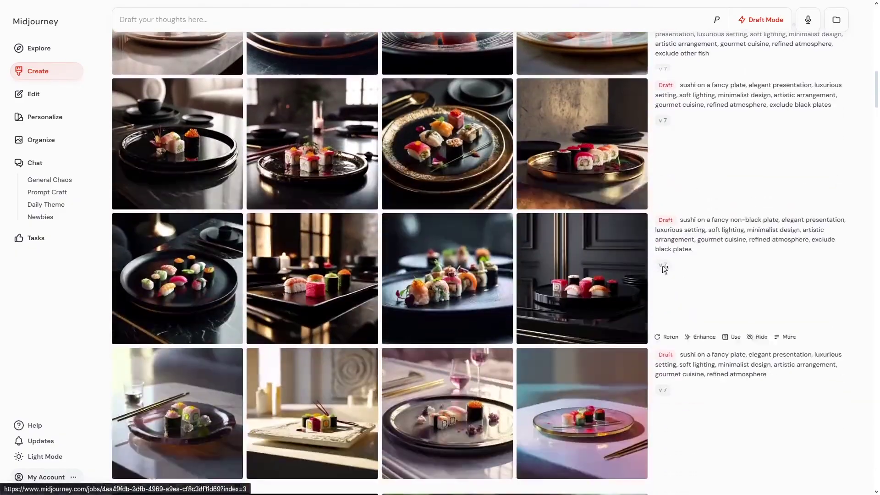
scroll(611, 386, up, 9)
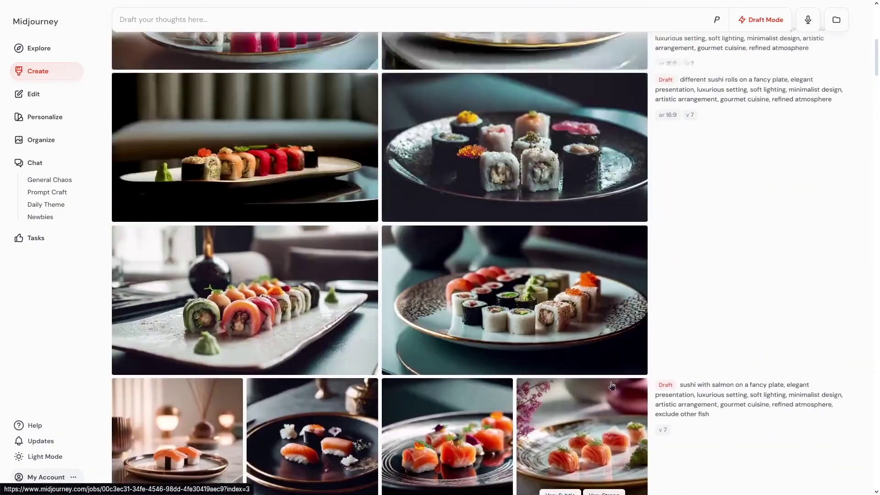
scroll(612, 386, up, 4)
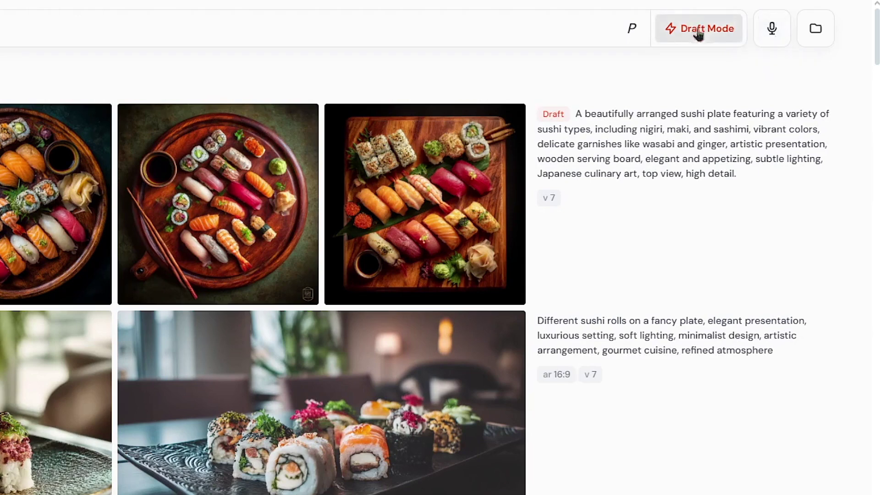
Step: Use Draft Mode's voice input to generate realistic close-up images of a man surfing on a powerful ocean wave
click(772, 30)
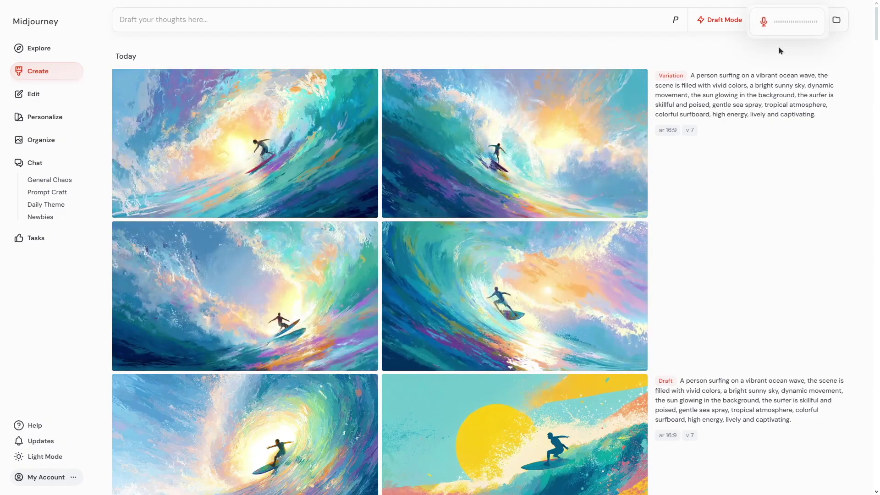
click(785, 20)
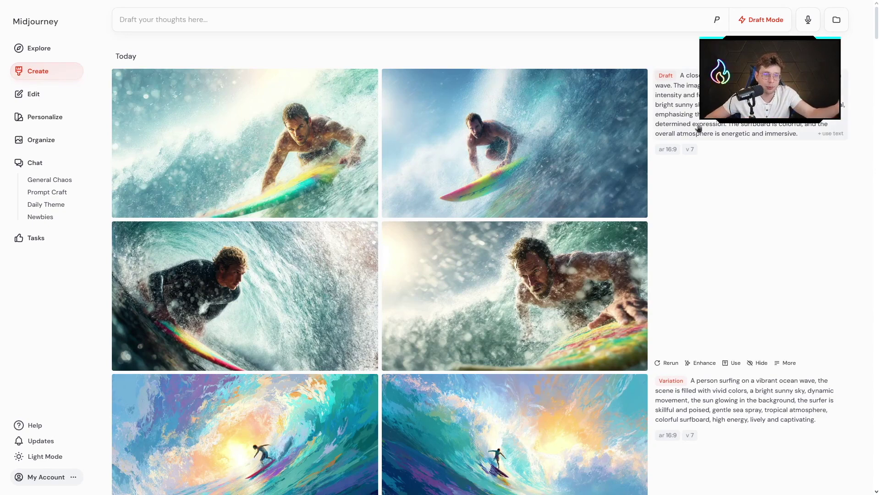
Step: Compare the realistic surfer drafts with the painterly variations and check the crouching surfer image's creation actions in enlarged view
scroll(667, 182, down, 7)
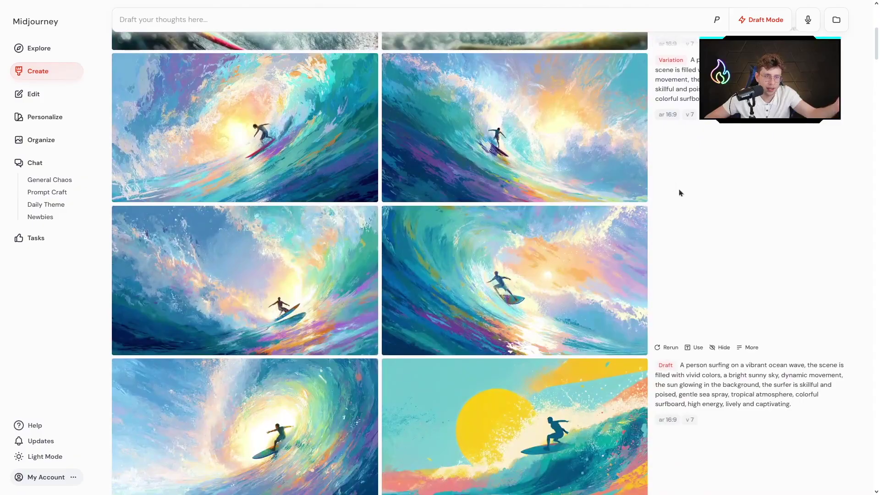
scroll(681, 205, up, 7)
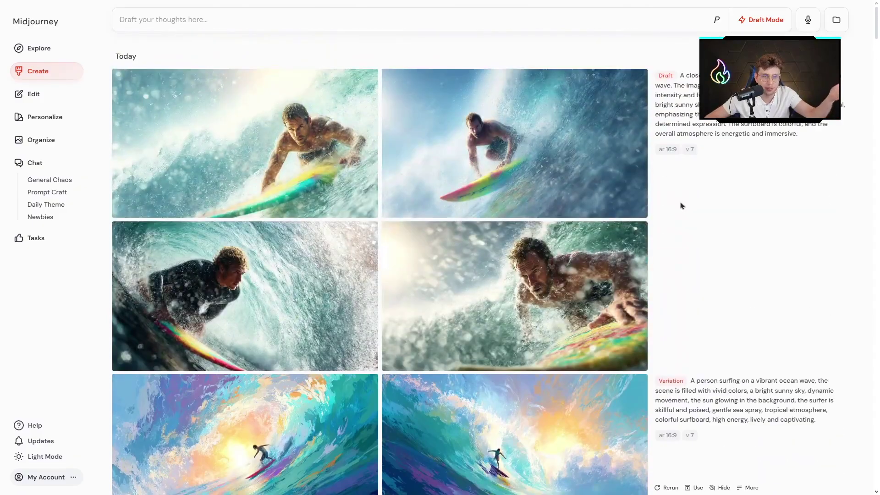
mouse_move(695, 211)
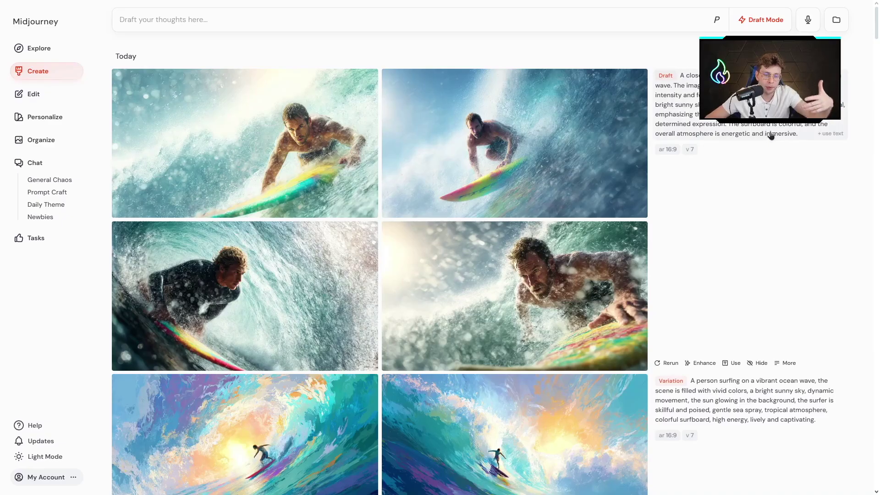
click(620, 149)
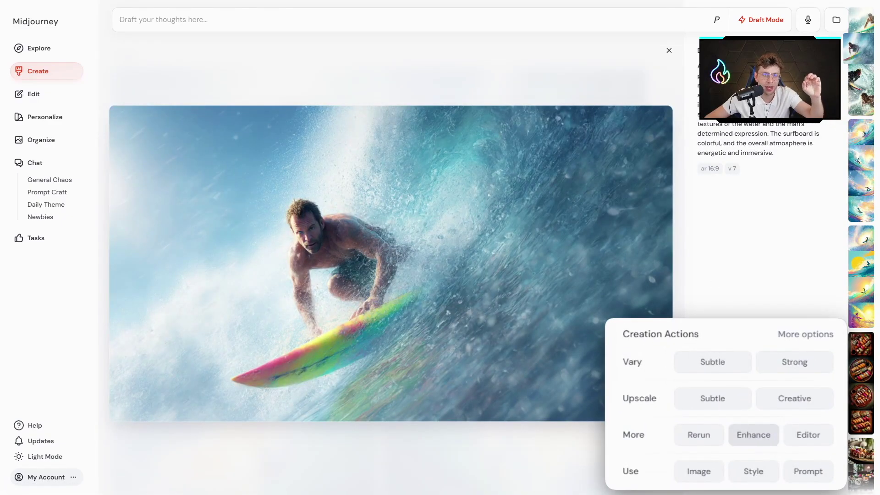
click(669, 51)
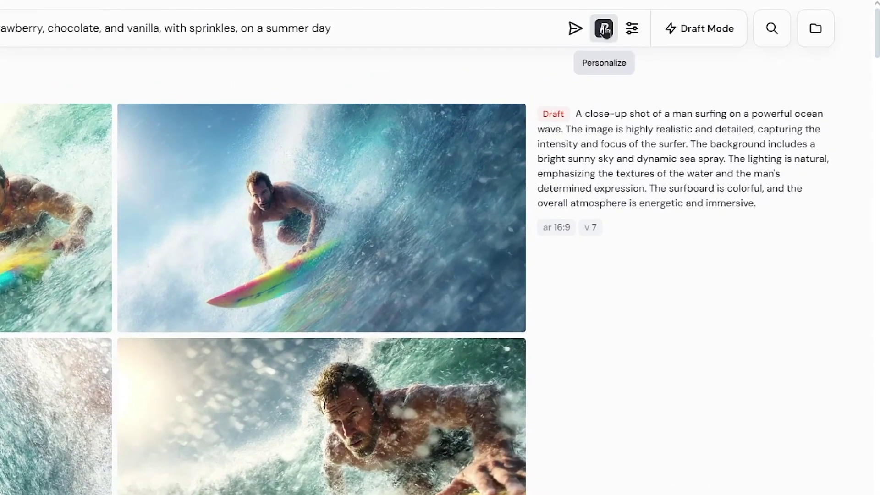
Step: Turn off Personalize and generate images from "a waffle cone with three scoops of ice cream – strawberry, chocolate, and vanilla, with sprinkles, on a summer day"
click(602, 32)
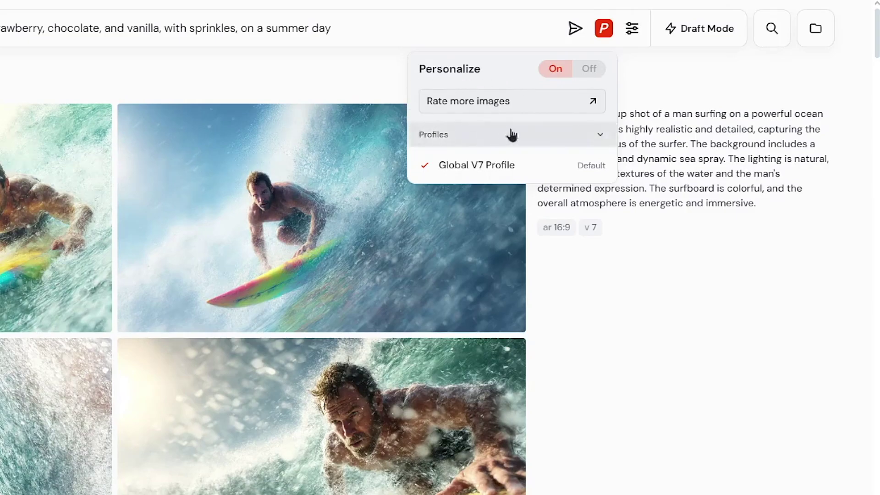
click(592, 71)
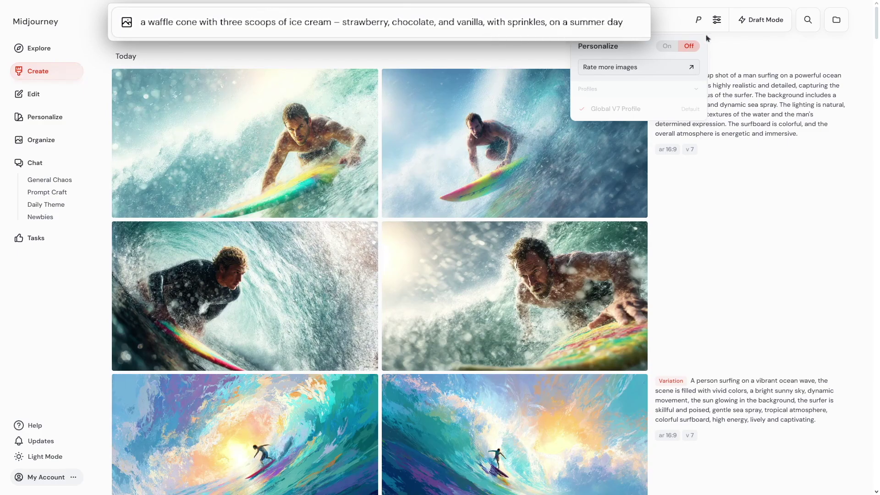
key(Return)
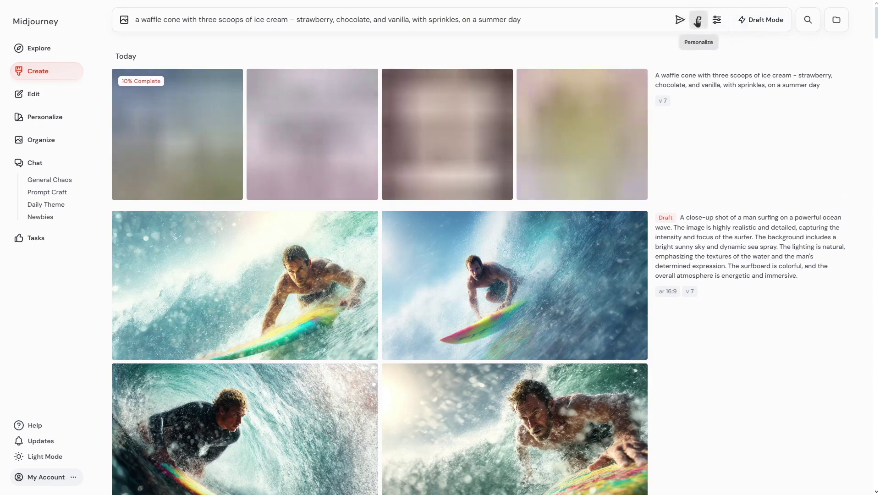
Step: Turn on Personalize with the Global V7 Profile and generate the same waffle cone prompt again
click(698, 20)
click(667, 46)
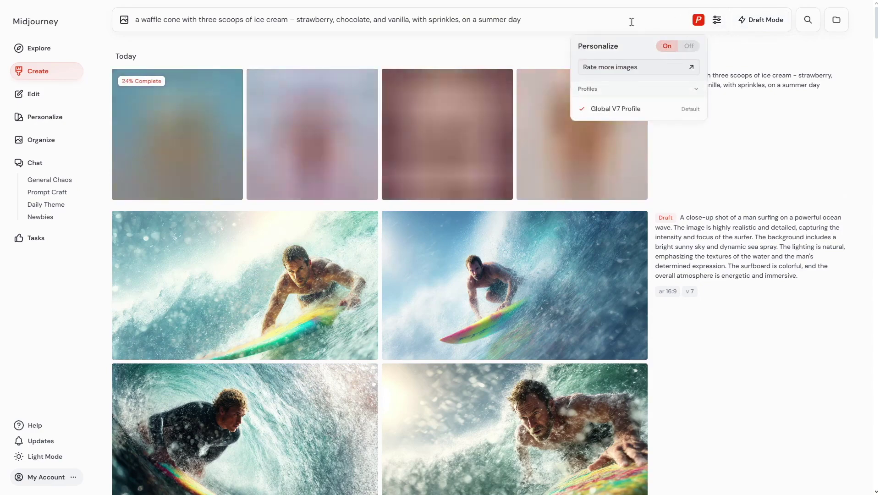
key(Return)
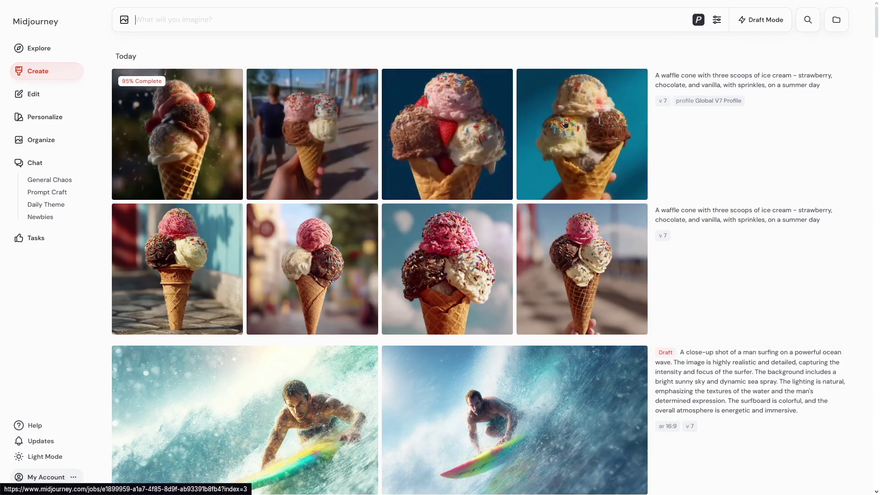
Step: View the first and fourth waffle cone images generated without personalization in enlarged view
click(201, 255)
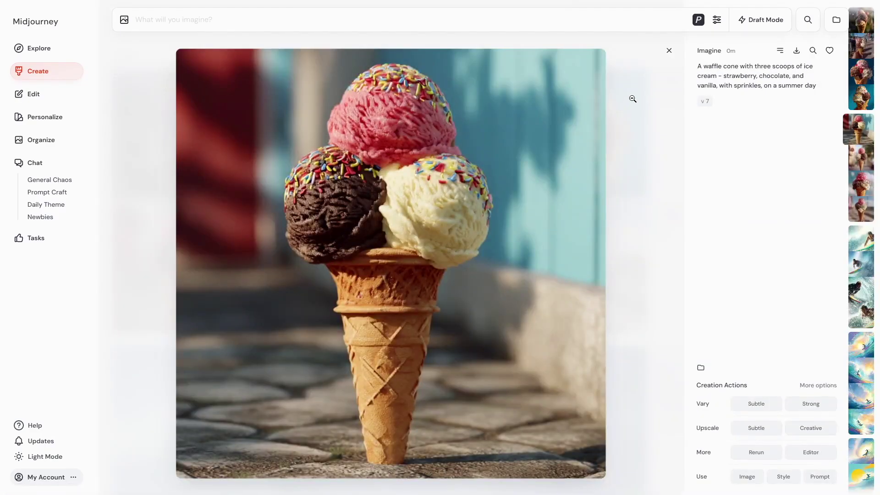
click(676, 53)
click(614, 211)
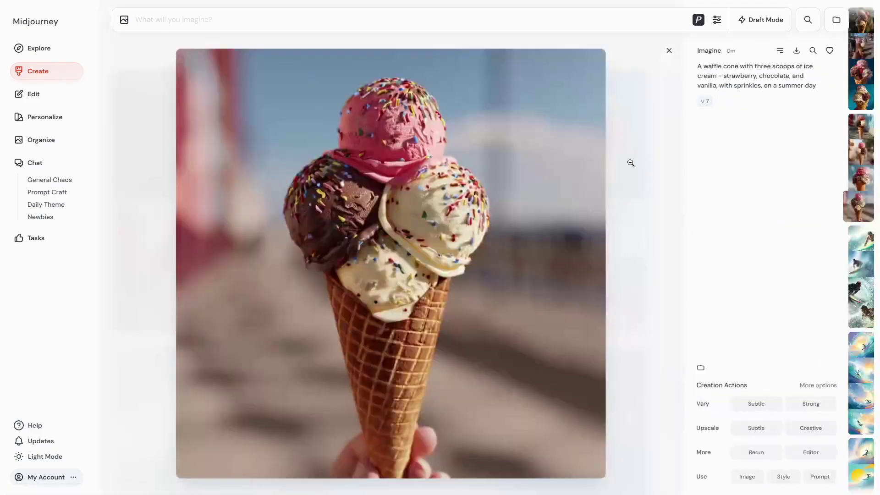
click(669, 50)
Step: View the third, fourth and first waffle cone images generated with the Global V7 Profile in enlarged view
click(446, 154)
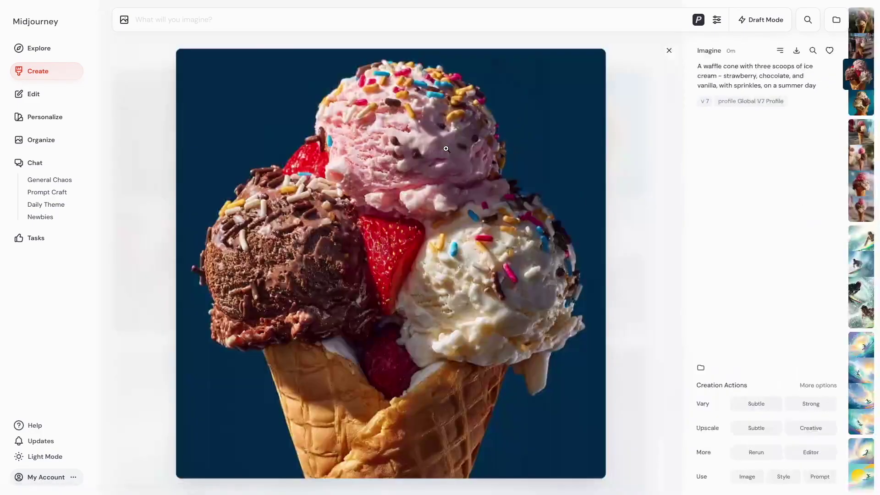
click(669, 50)
click(589, 90)
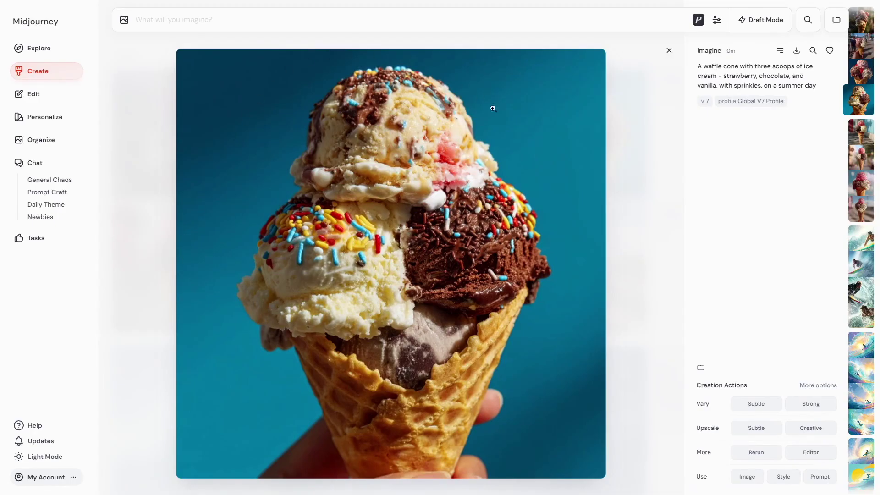
click(669, 51)
click(201, 136)
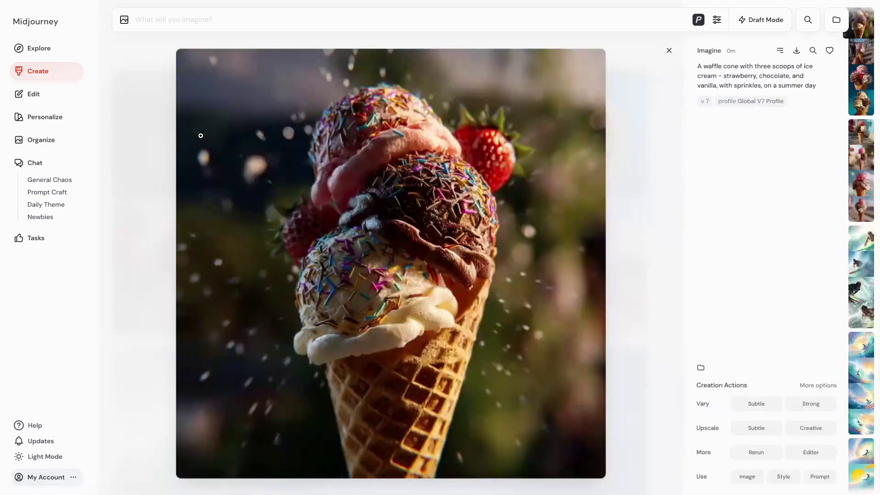
click(669, 50)
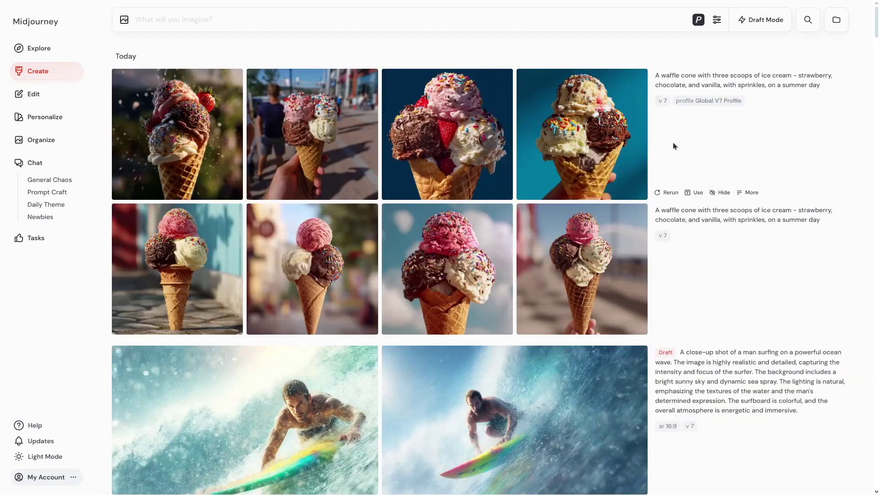
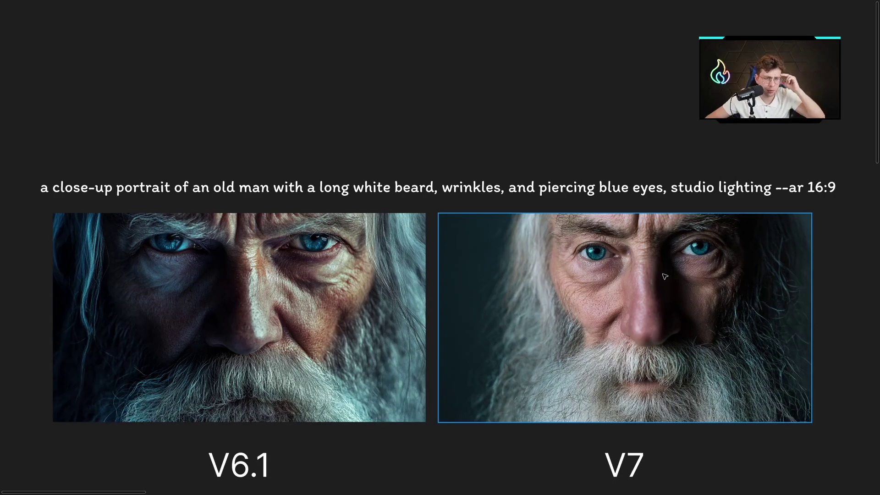
Step: Switch to the comparison board and compare the V6.1 and V7 images of the bearded old man and the juicy cheeseburger
click(280, 282)
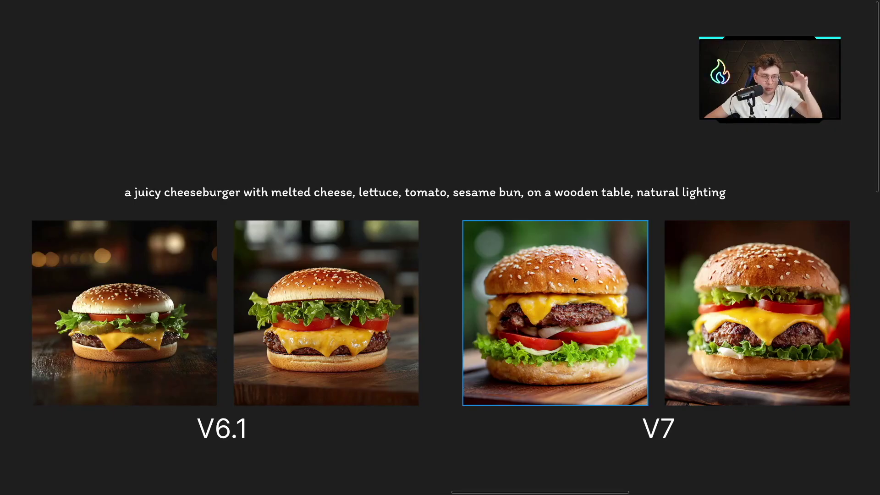
key(Right)
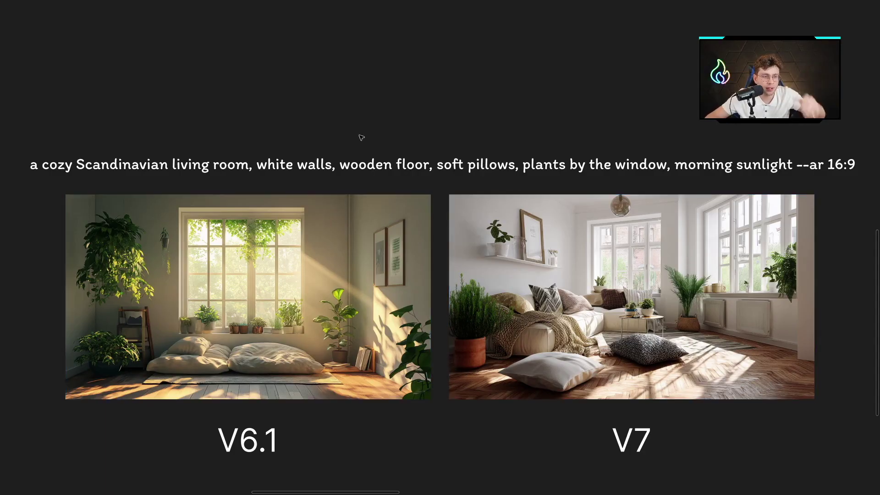
Step: Examine the V6.1 Scandinavian living room up close, including its window and plants, and the V7 version's furniture and pillows
scroll(359, 146, up, 10)
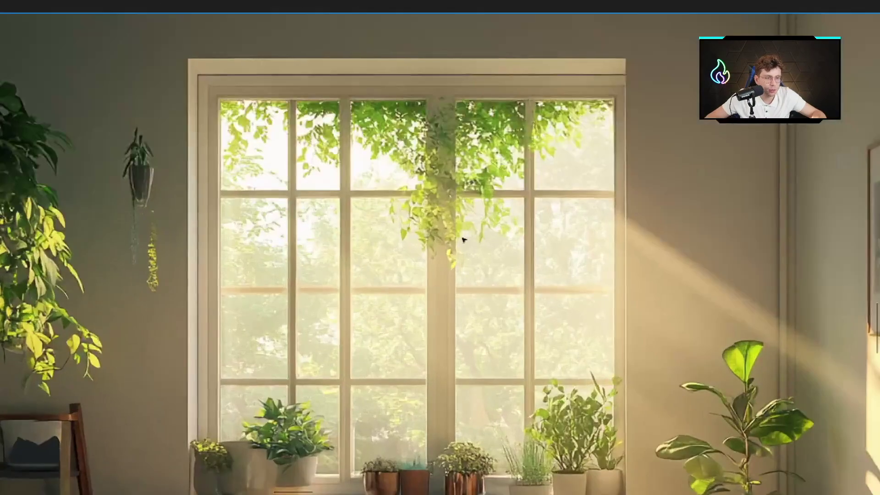
scroll(486, 215, down, 5)
drag(529, 80, 465, 71)
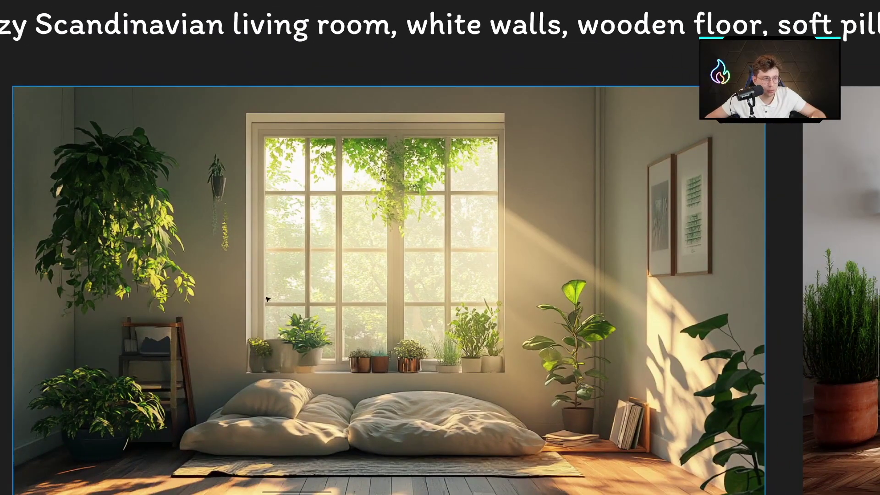
drag(549, 75, 188, 72)
drag(554, 70, 458, 58)
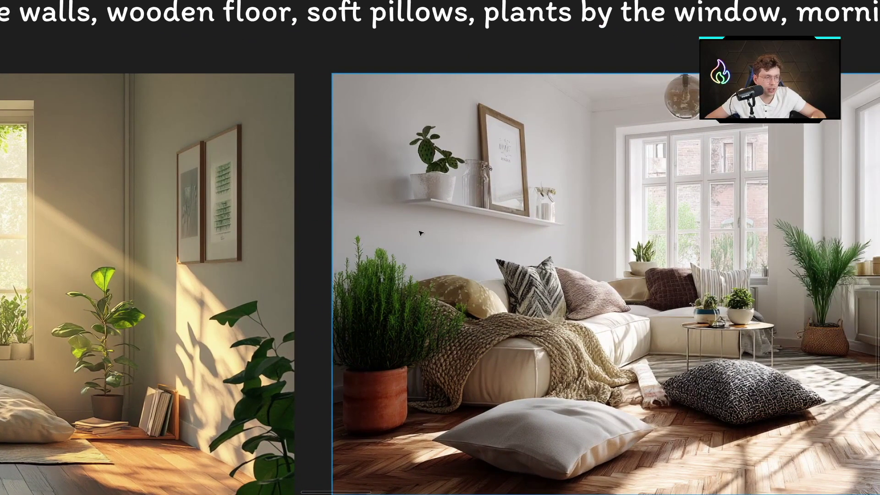
drag(642, 59, 615, 32)
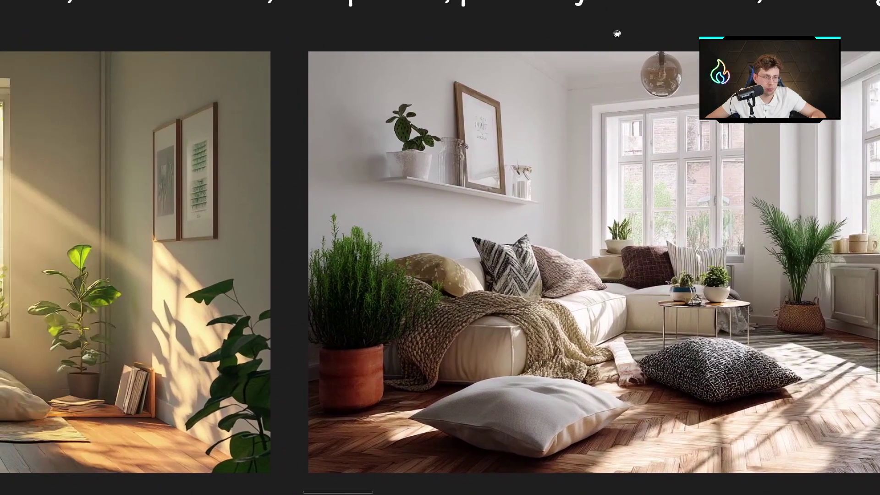
Step: Re-examine the V6.1 living room's lighting and floor, and compare the full V6.1 and V7 rooms side by side
drag(252, 29, 544, 54)
drag(479, 55, 534, 51)
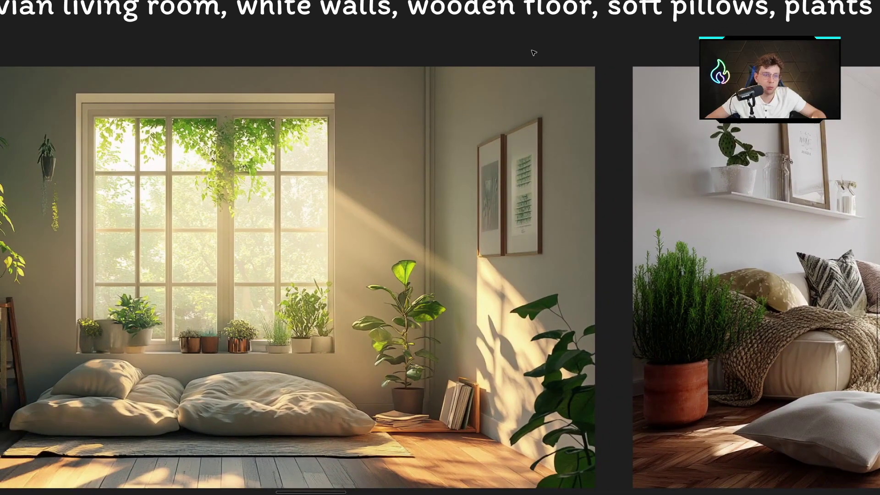
scroll(534, 53, down, 3)
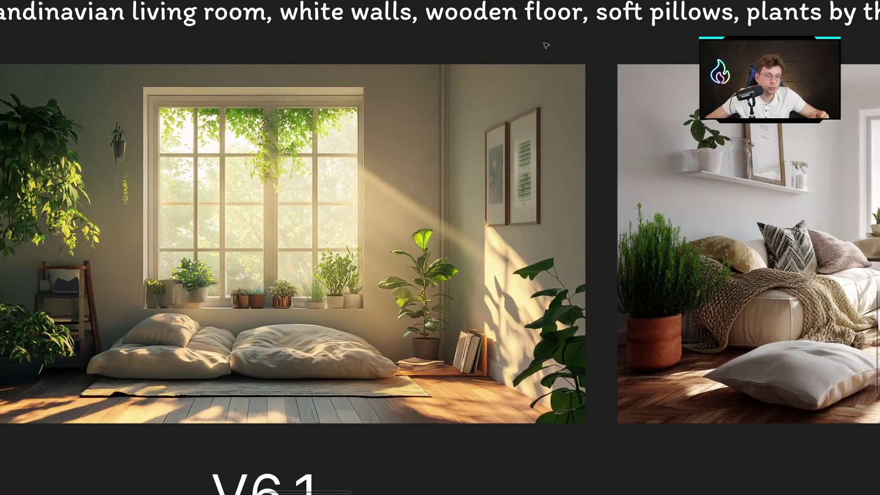
drag(545, 45, 534, 78)
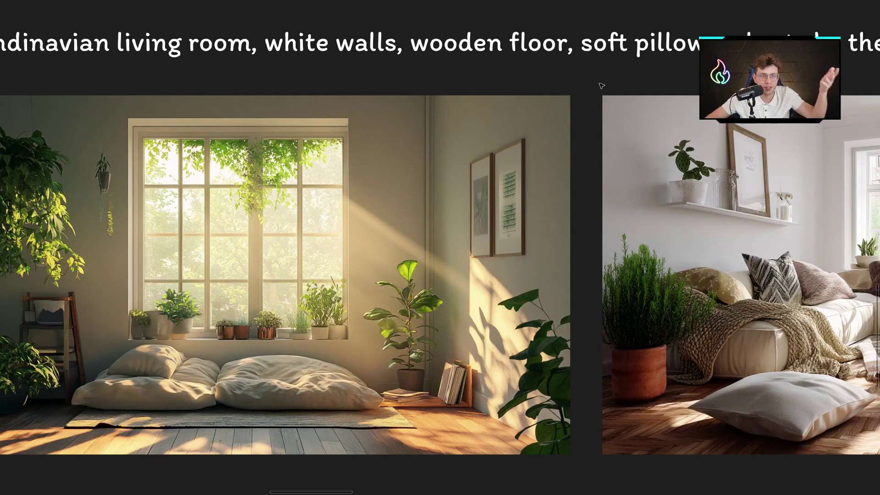
scroll(563, 78, down, 5)
scroll(567, 78, down, 5)
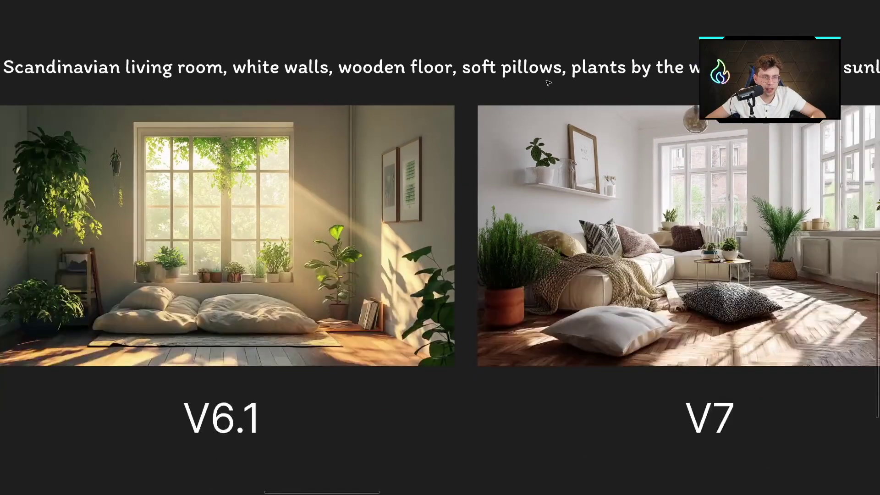
scroll(599, 91, down, 5)
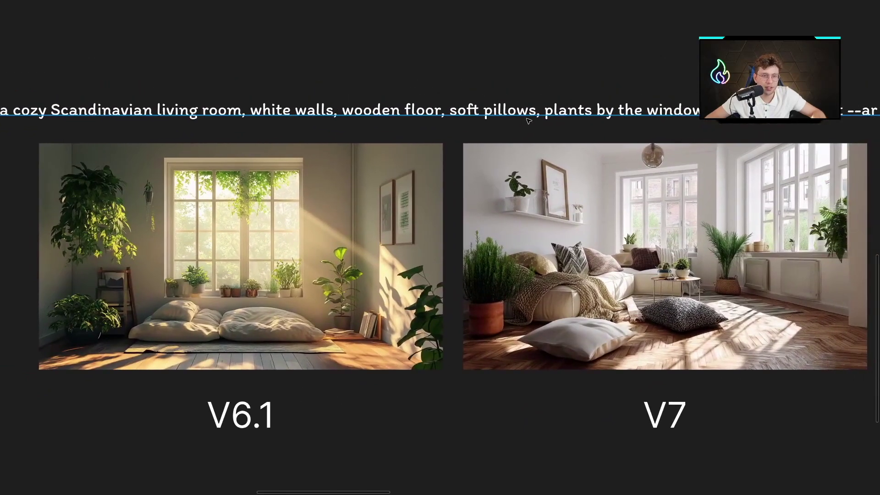
scroll(545, 120, down, 3)
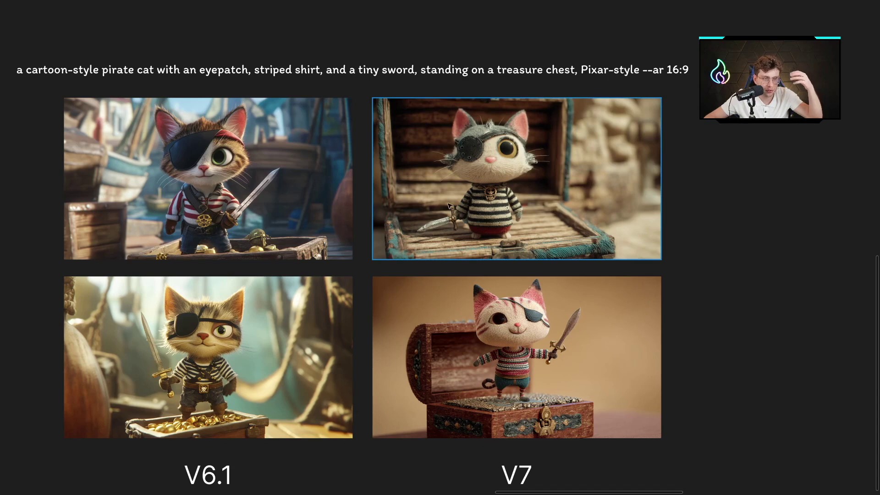
Step: Go on from the pirate cat images to the "STAY STRONG" posters and compare the V6.1 and V7 versions
key(Right)
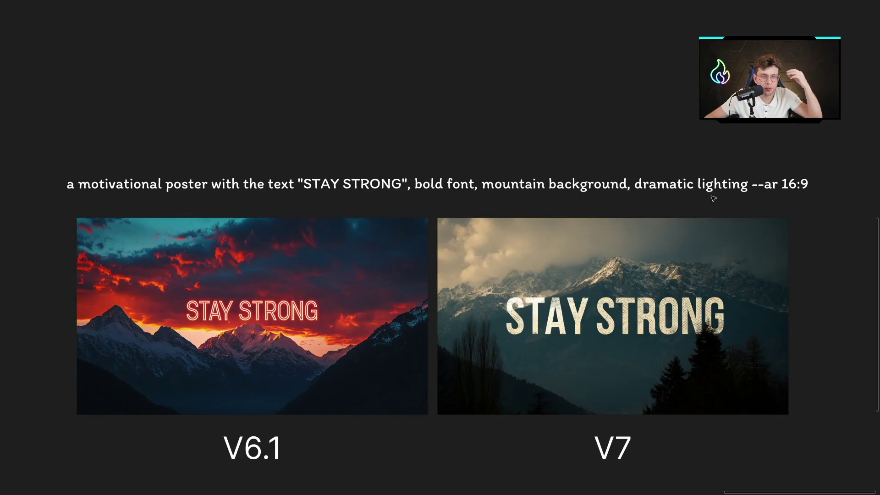
click(251, 296)
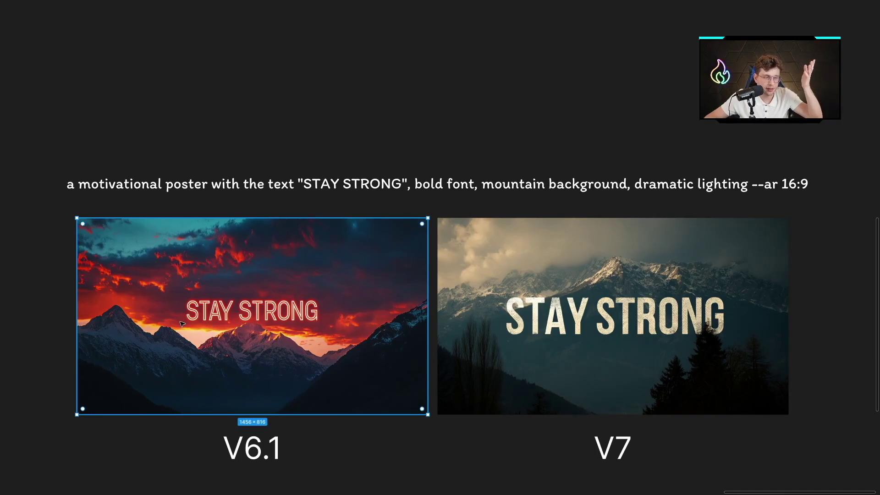
click(564, 321)
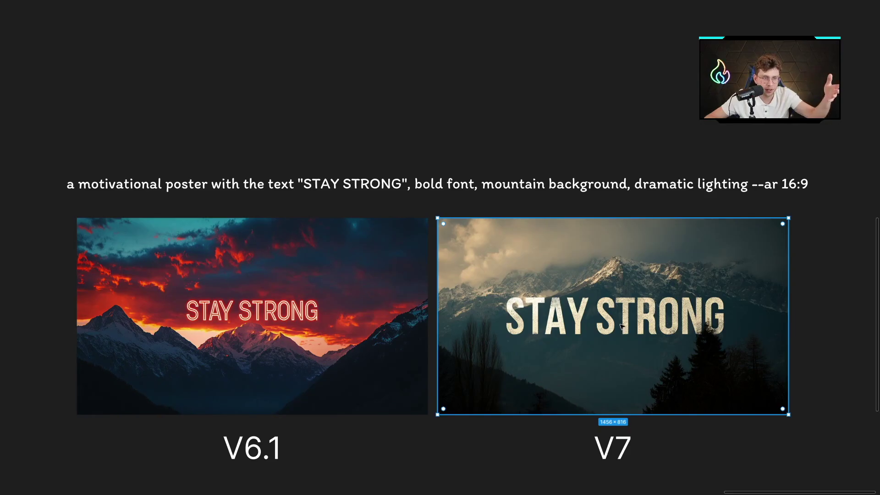
drag(495, 123, 448, 90)
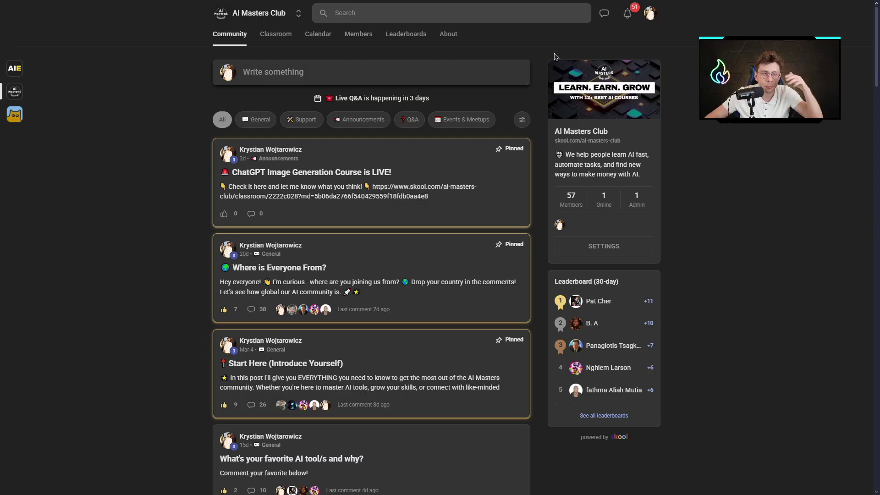
Step: Browse the courses in the AI Masters Club classroom on Skool and return to the community feed
click(265, 38)
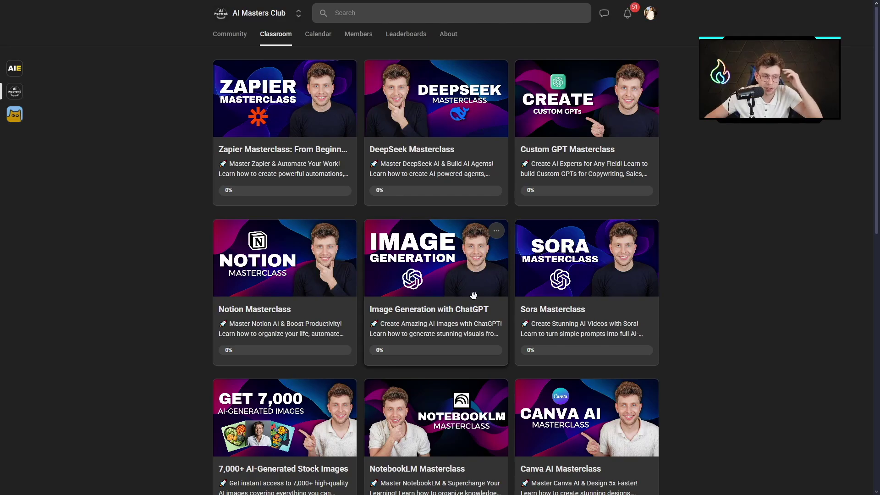
scroll(473, 295, down, 2)
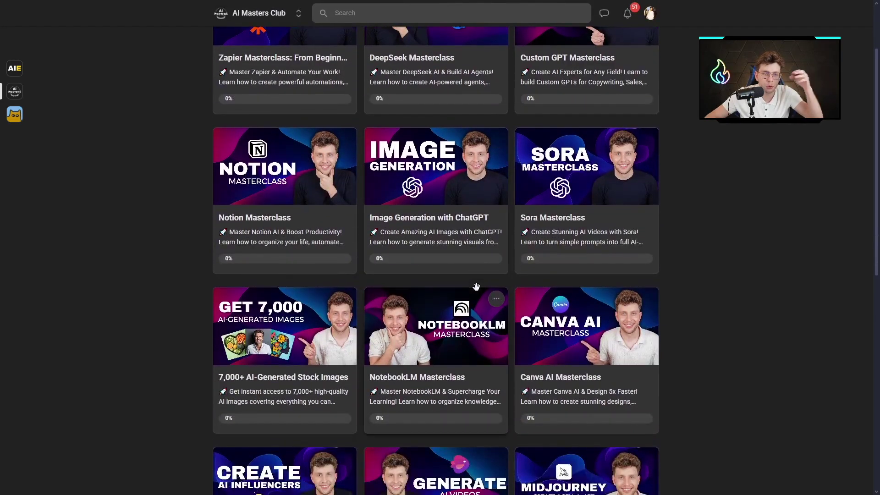
scroll(468, 319, up, 2)
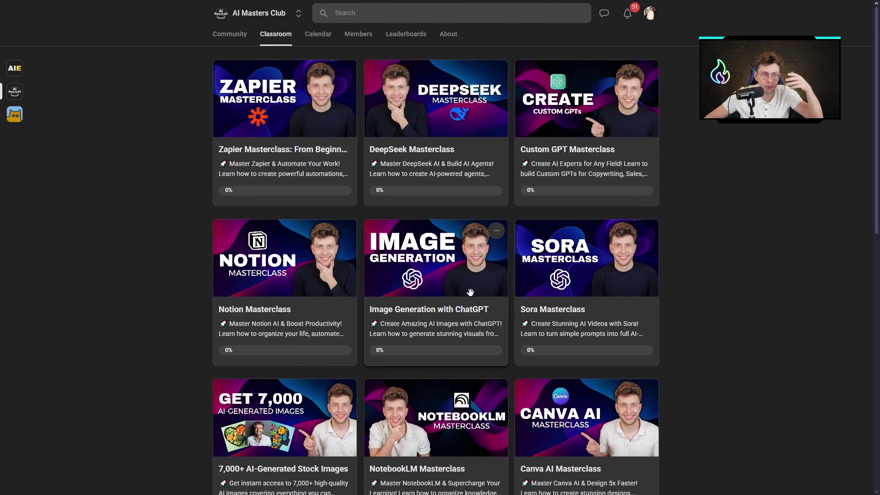
click(241, 41)
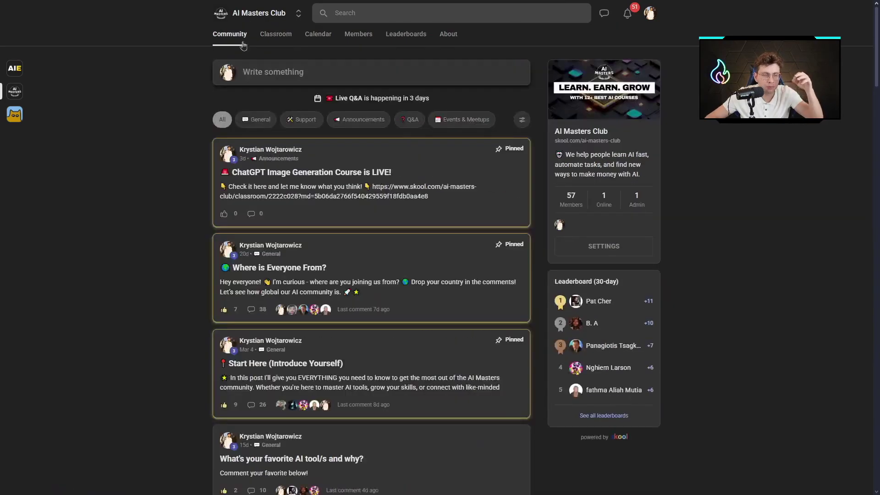